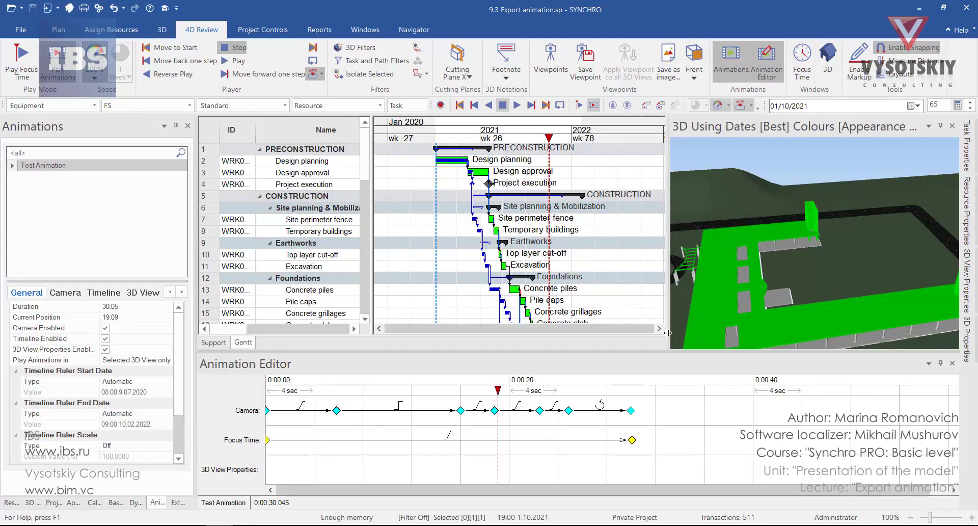
# Drag the Test Animation playhead back to about 0:00:11.5
pyautogui.moveTo(498, 390); pyautogui.dragTo(405, 390)
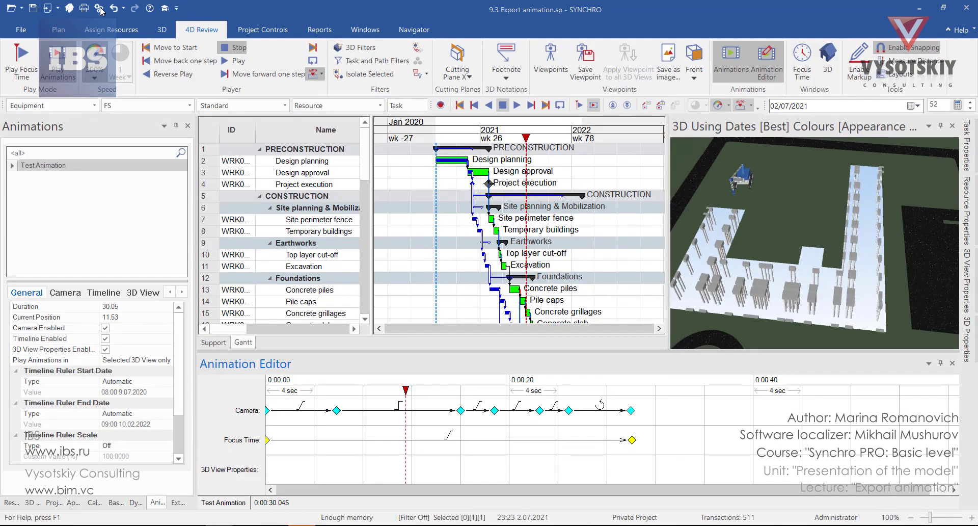
# Review the Animation Export page in Options and its Synchro Help topic, then close with OK
pyautogui.click(99, 8)
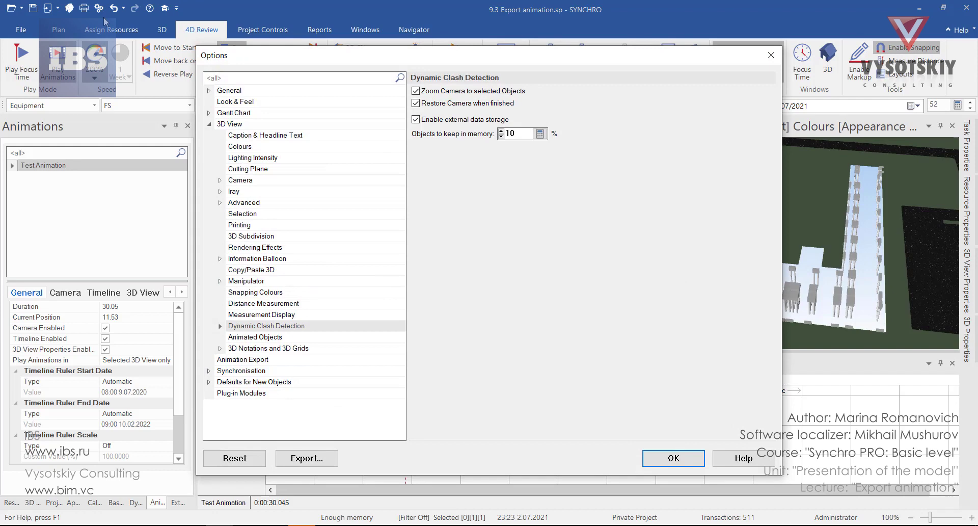
pyautogui.click(231, 362)
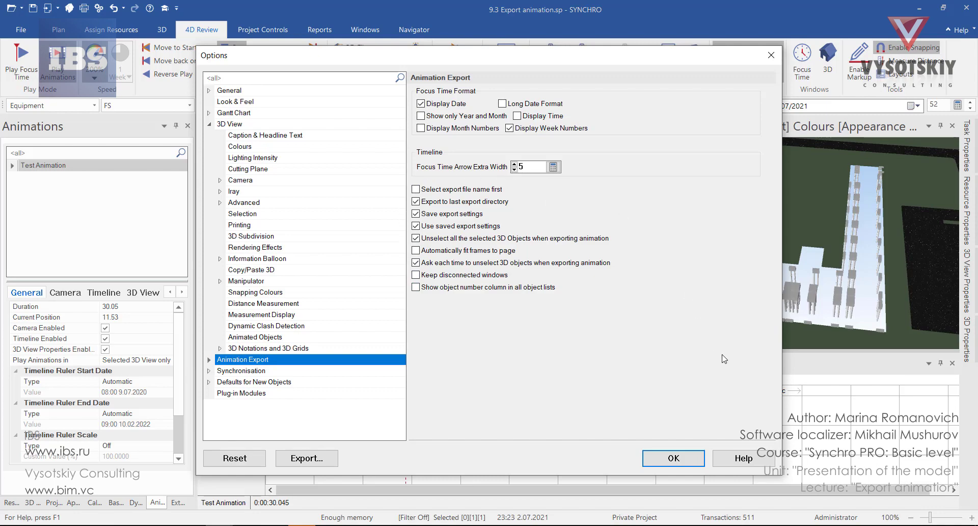
pyautogui.click(740, 462)
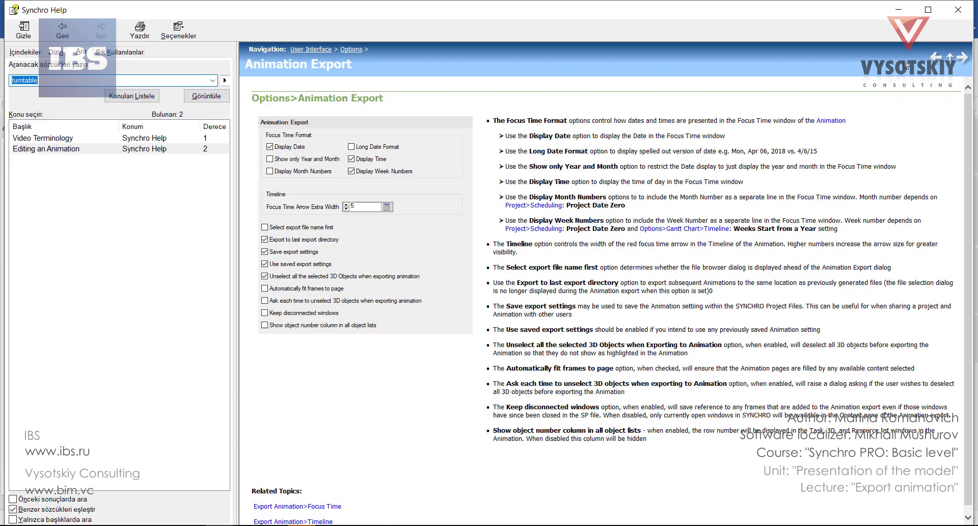
pyautogui.click(959, 9)
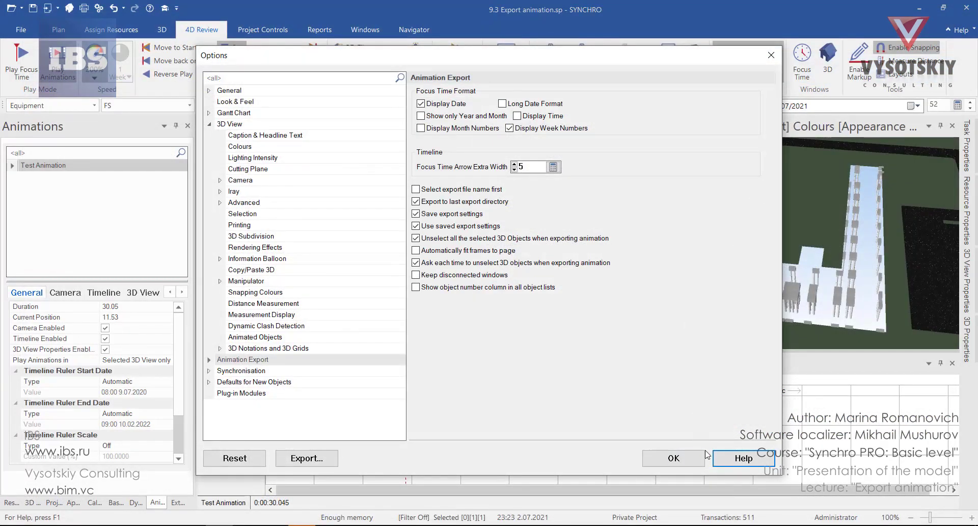
pyautogui.click(685, 461)
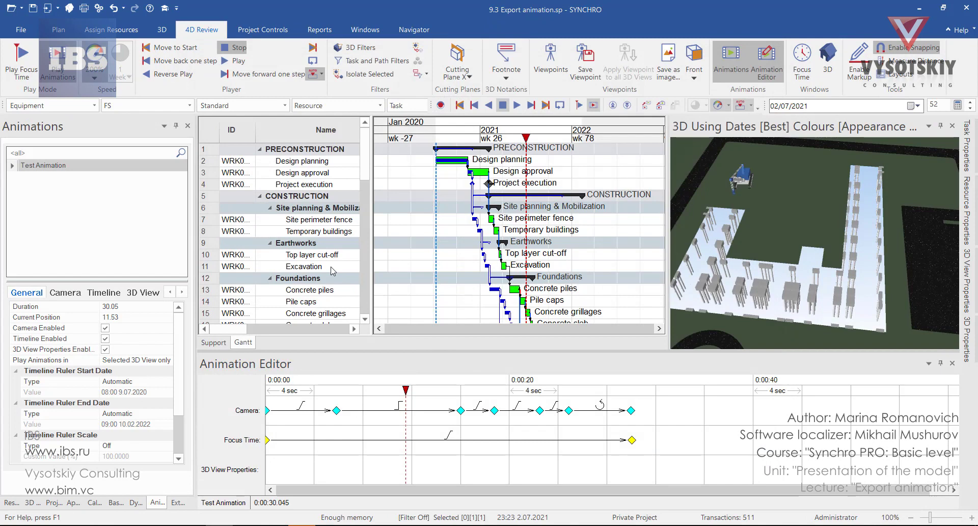
# Turn on shadows and switch the 3D view to Gouraud shading
pyautogui.rightClick(803, 193)
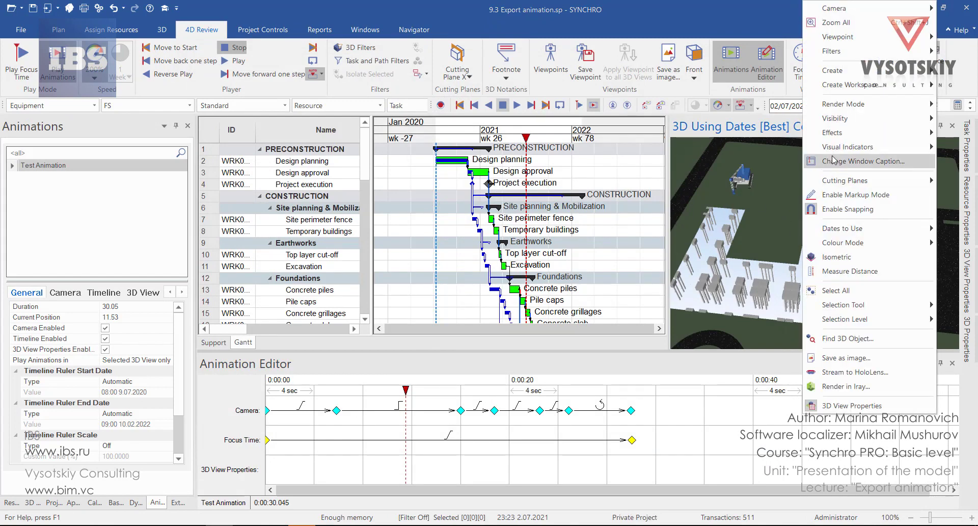
pyautogui.moveTo(834, 133)
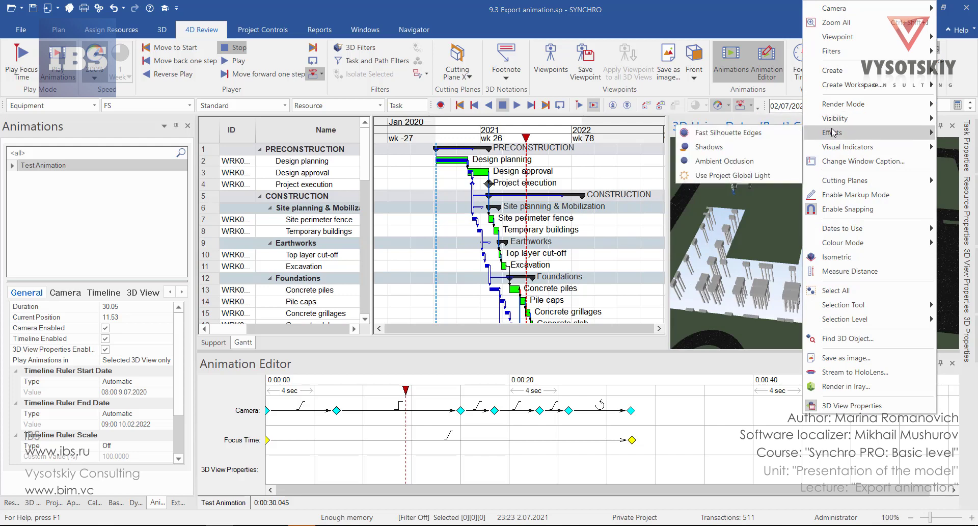
pyautogui.click(776, 146)
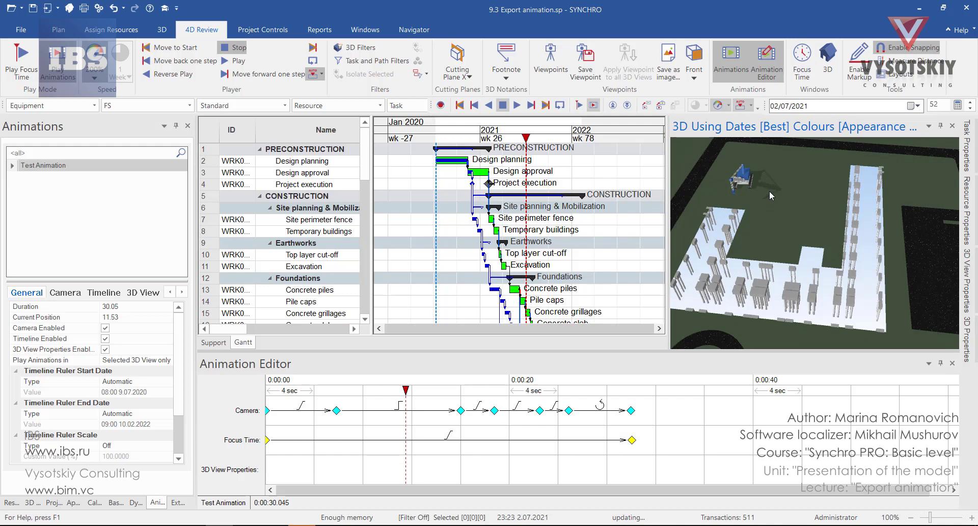
pyautogui.rightClick(770, 192)
pyautogui.moveTo(810, 104)
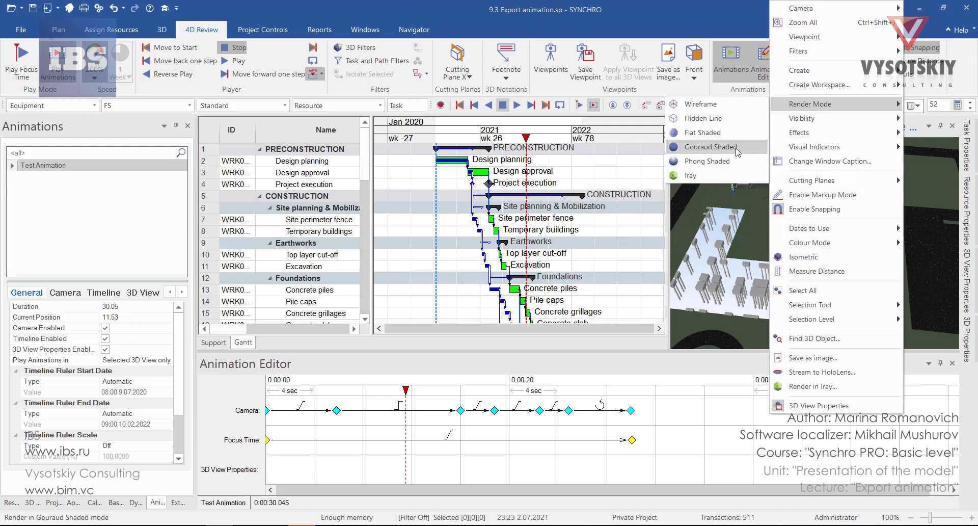
pyautogui.click(735, 160)
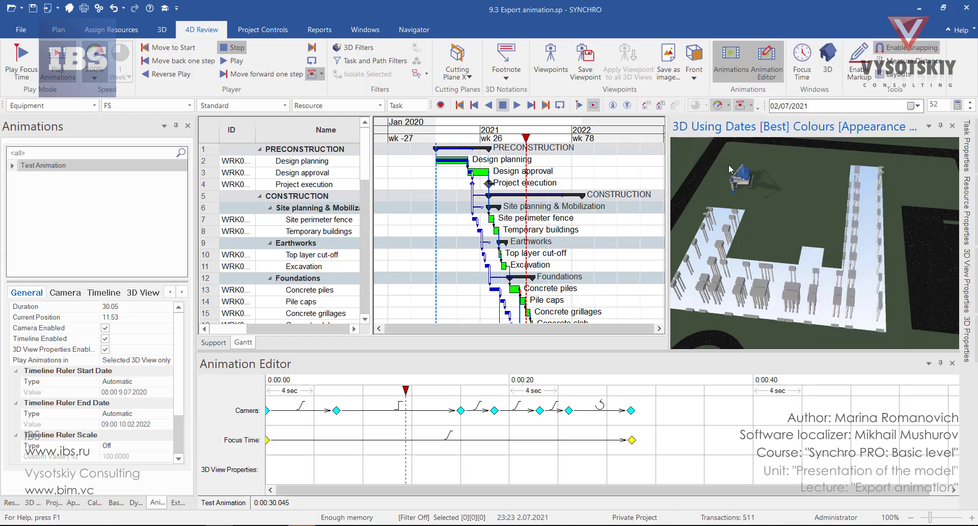
# Zoom to the crane, set Iray render mode with global light, and orbit the site
pyautogui.scroll(5, 746, 182)
pyautogui.moveTo(751, 192)
pyautogui.mouseDown(button='middle')
pyautogui.moveTo(836, 176)
pyautogui.moveTo(842, 237)
pyautogui.mouseUp(button='middle')
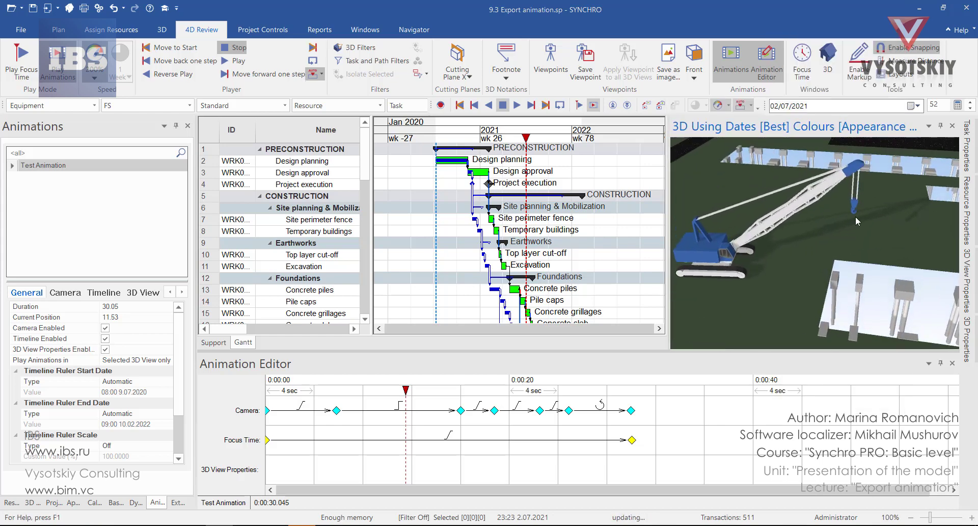
pyautogui.rightClick(855, 216)
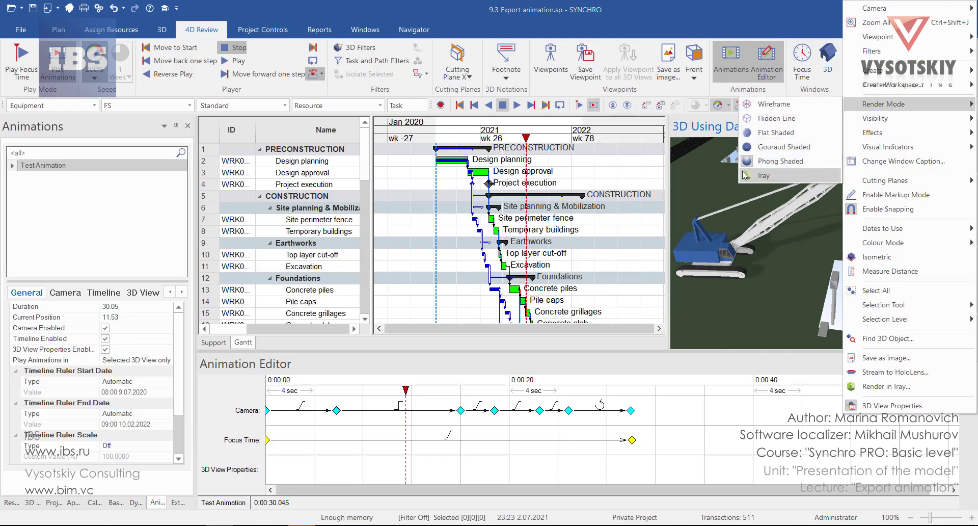
pyautogui.moveTo(884, 104)
pyautogui.click(752, 176)
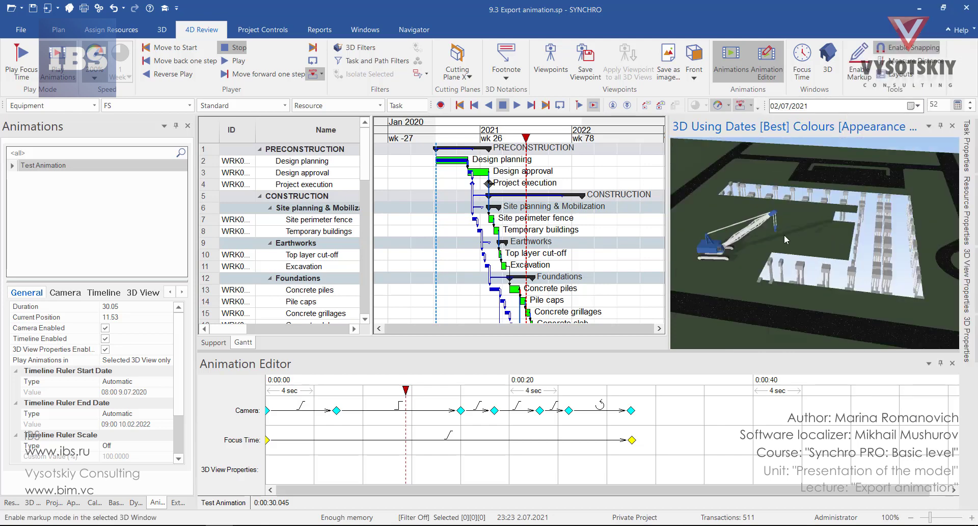
pyautogui.rightClick(808, 218)
pyautogui.moveTo(837, 133)
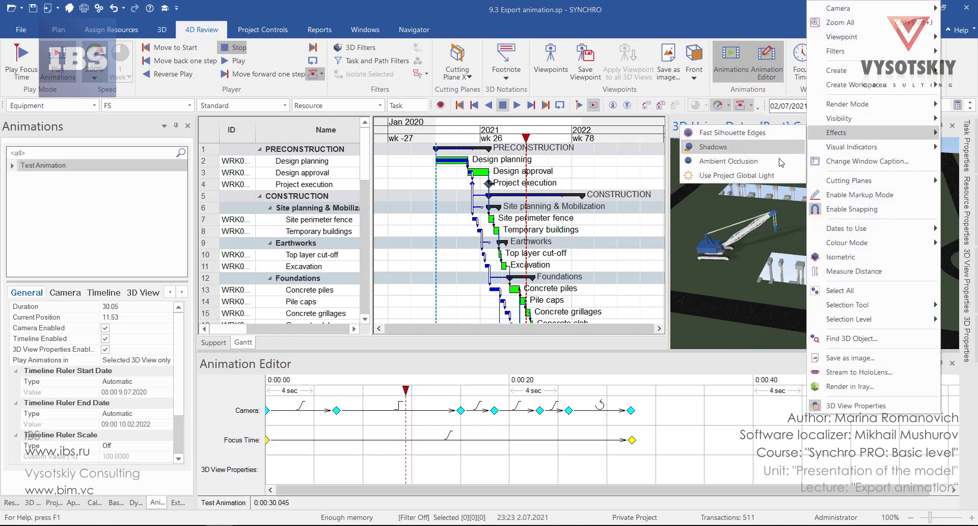
pyautogui.click(774, 176)
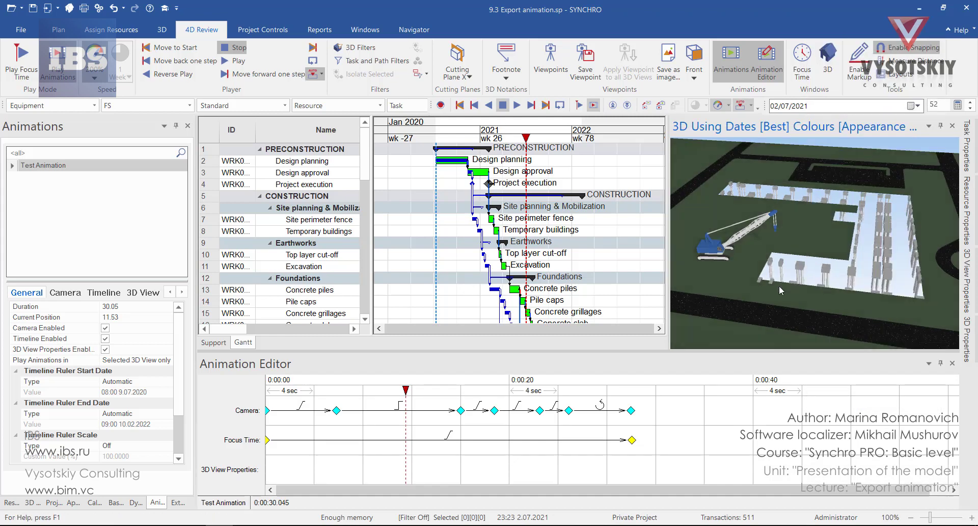
pyautogui.moveTo(779, 285)
pyautogui.mouseDown()
pyautogui.moveTo(738, 299)
pyautogui.moveTo(715, 277)
pyautogui.moveTo(841, 282)
pyautogui.moveTo(733, 284)
pyautogui.mouseUp()
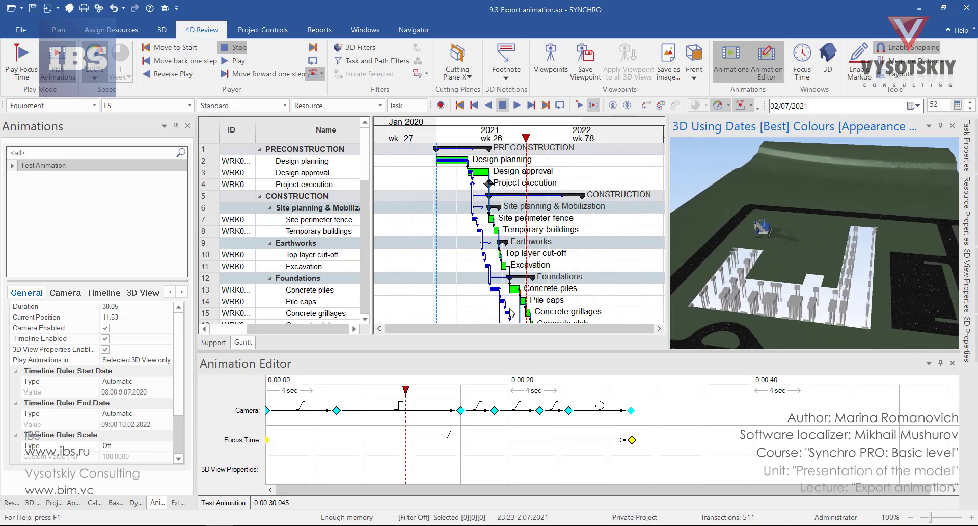
# Rewind Test Animation to its start and review its Camera, Timeline and 3D View Properties tabs
pyautogui.click(81, 168)
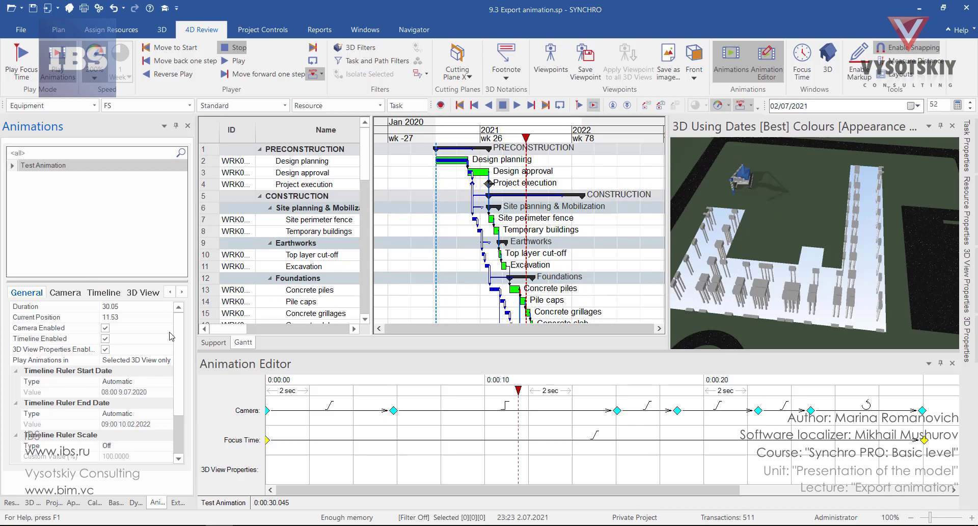
pyautogui.click(268, 387)
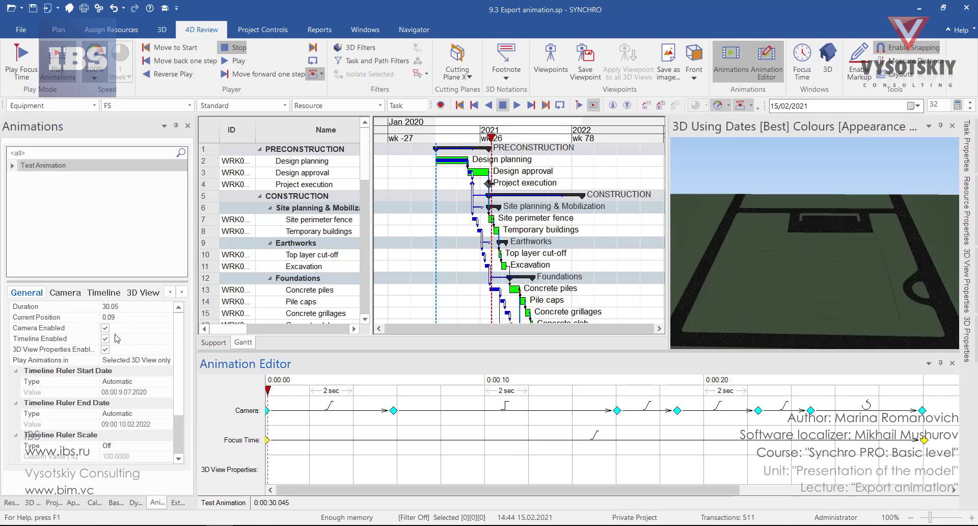
pyautogui.click(65, 292)
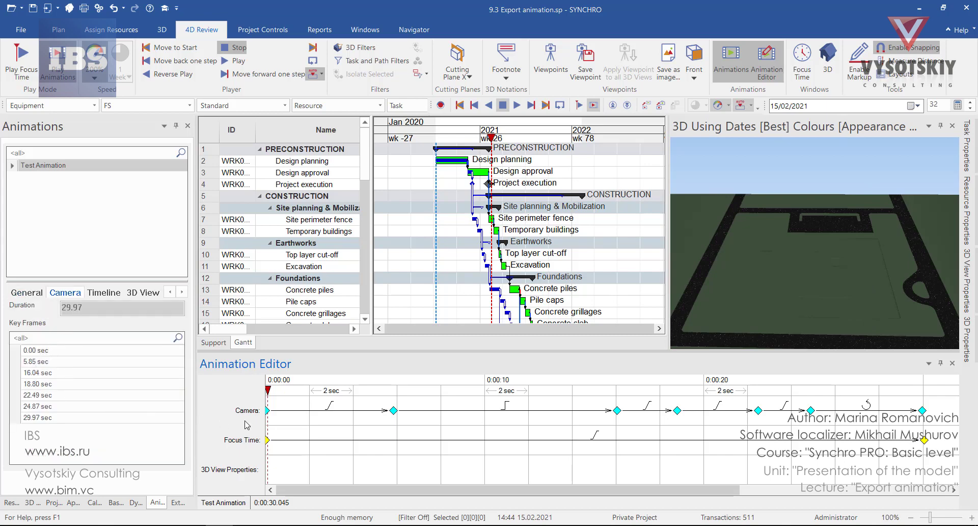
pyautogui.click(104, 292)
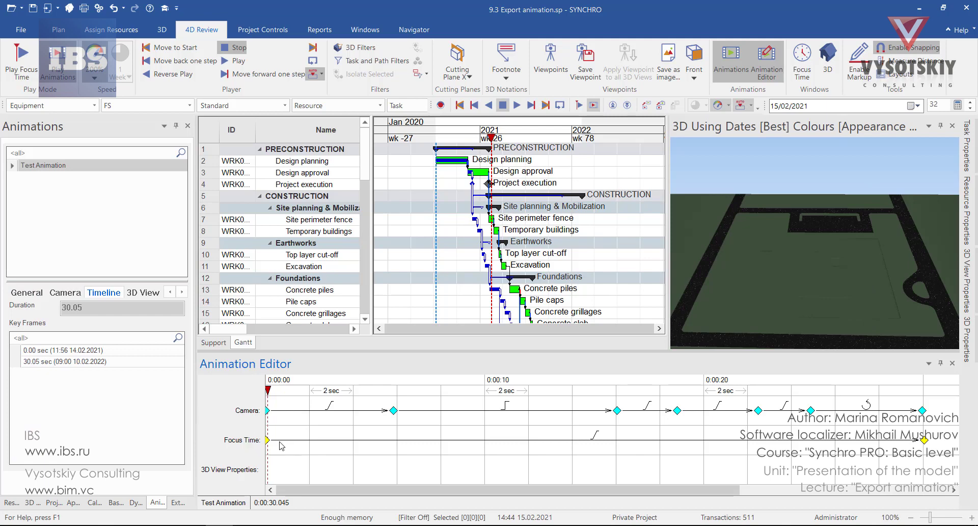
pyautogui.click(143, 292)
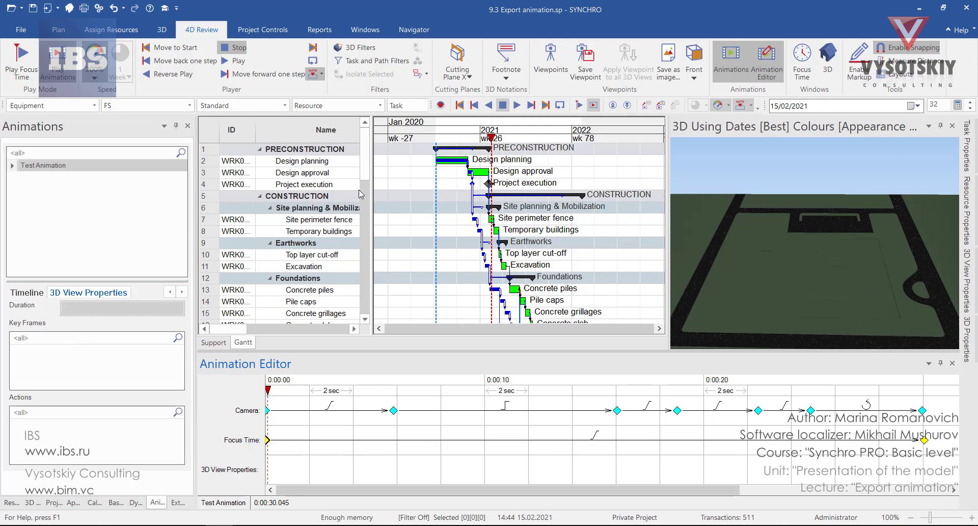
pyautogui.click(504, 78)
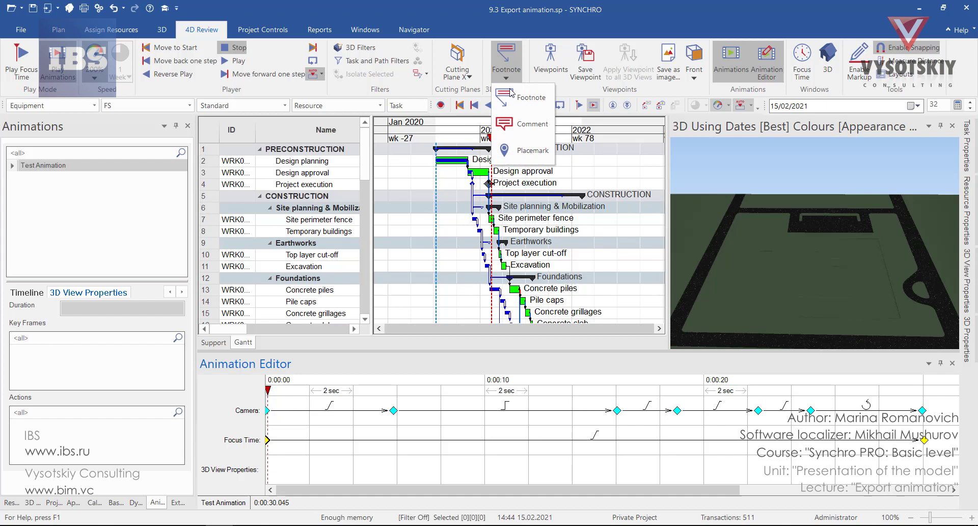
pyautogui.click(528, 161)
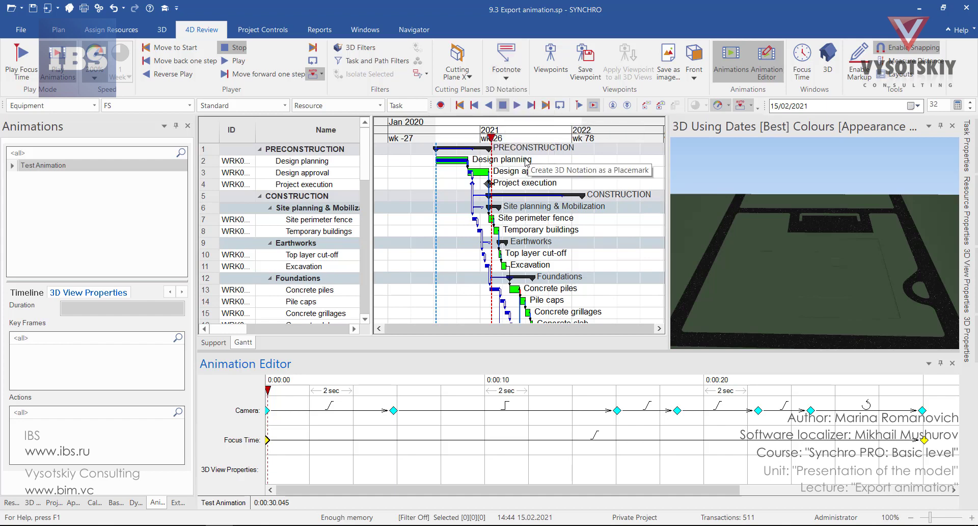
# Export Test Animation with Timeline, Focus Time and Gantt content, leaving Tasks unchecked
pyautogui.rightClick(46, 168)
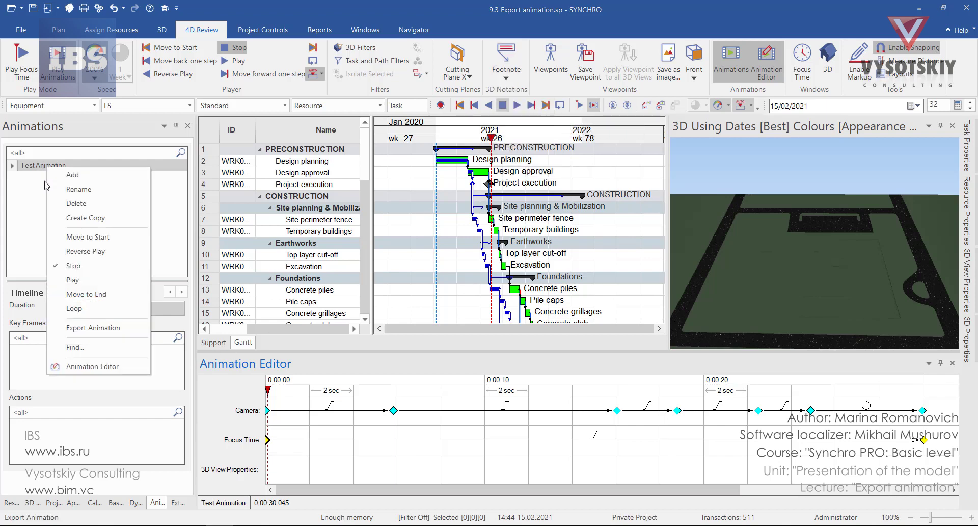
pyautogui.click(88, 329)
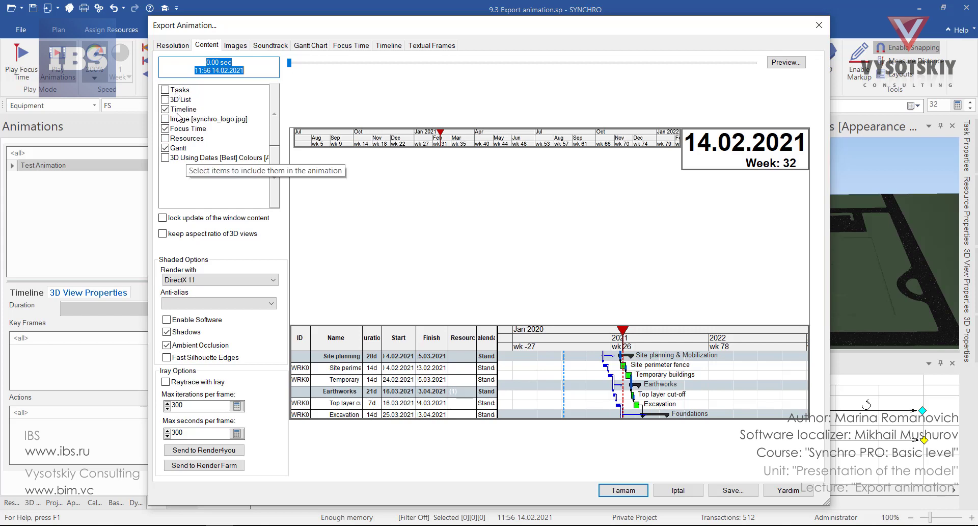
pyautogui.click(166, 109)
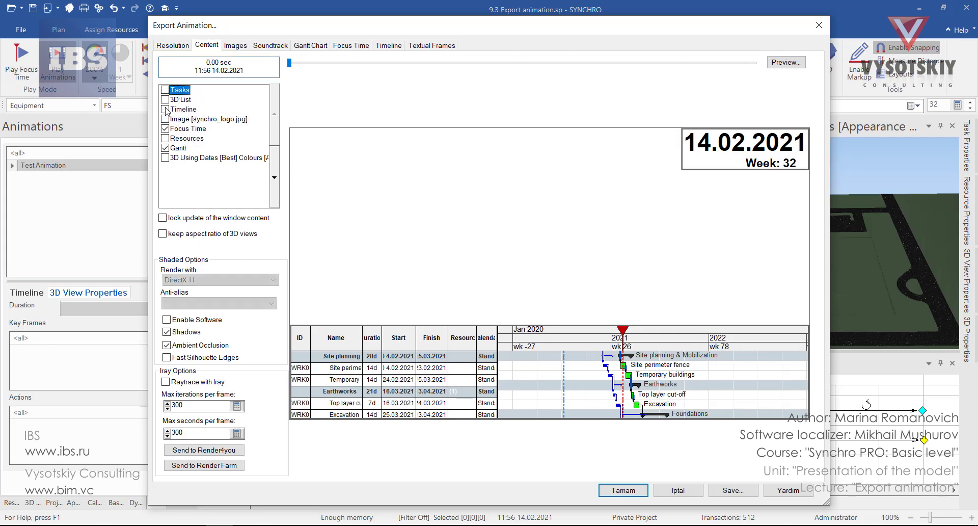
pyautogui.click(165, 148)
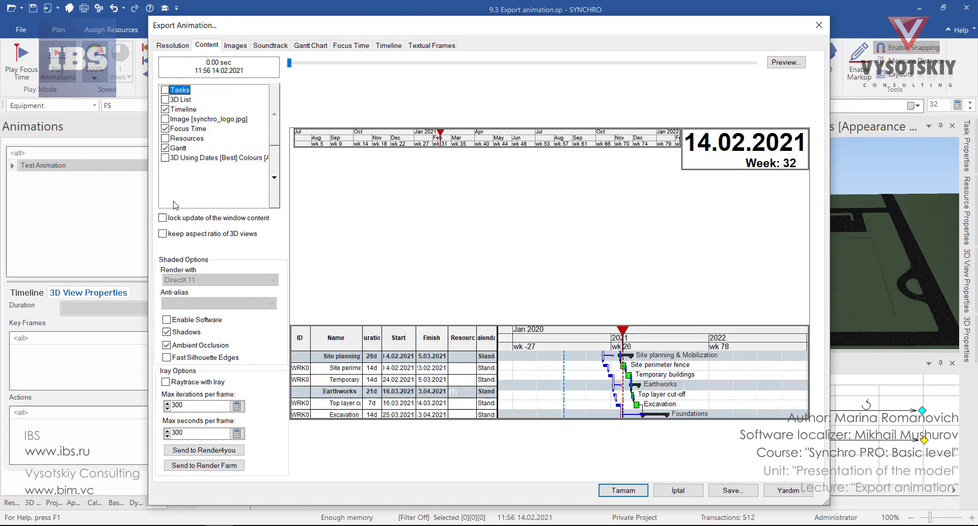
# Add the '3D Using Dates [Best] Colours' view and stretch it between timeline and Gantt
pyautogui.click(165, 157)
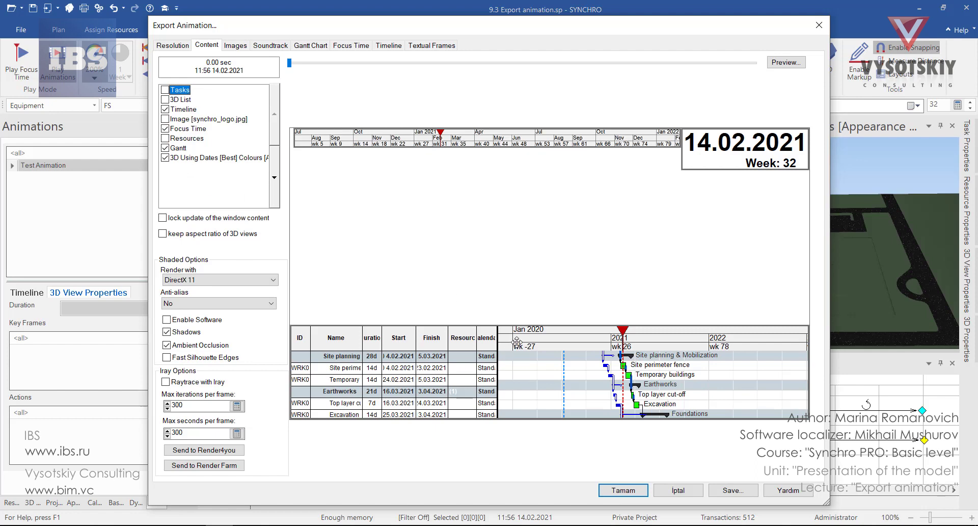
pyautogui.moveTo(507, 347); pyautogui.dragTo(504, 272)
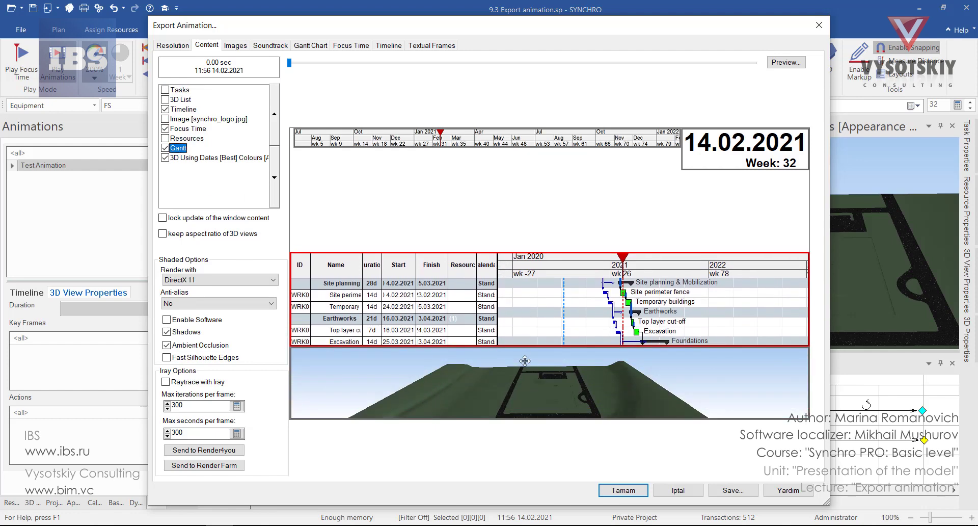
pyautogui.moveTo(528, 373)
pyautogui.mouseDown()
pyautogui.moveTo(502, 264)
pyautogui.moveTo(512, 289)
pyautogui.mouseUp()
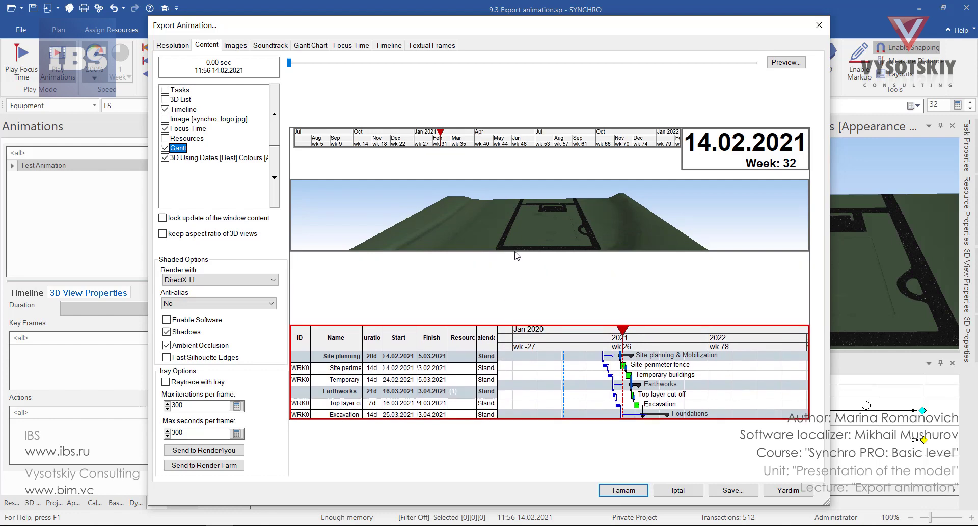
pyautogui.moveTo(502, 250); pyautogui.dragTo(500, 324)
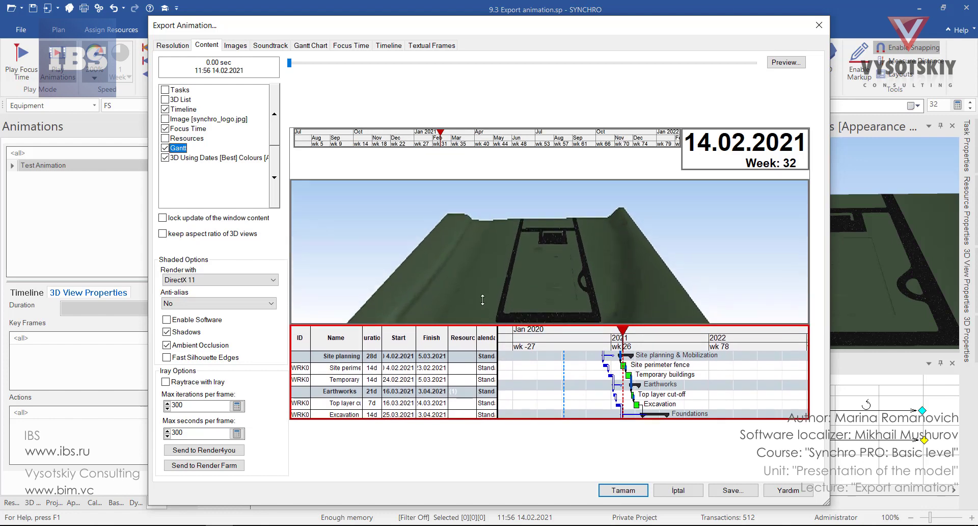
pyautogui.moveTo(489, 179); pyautogui.dragTo(494, 148)
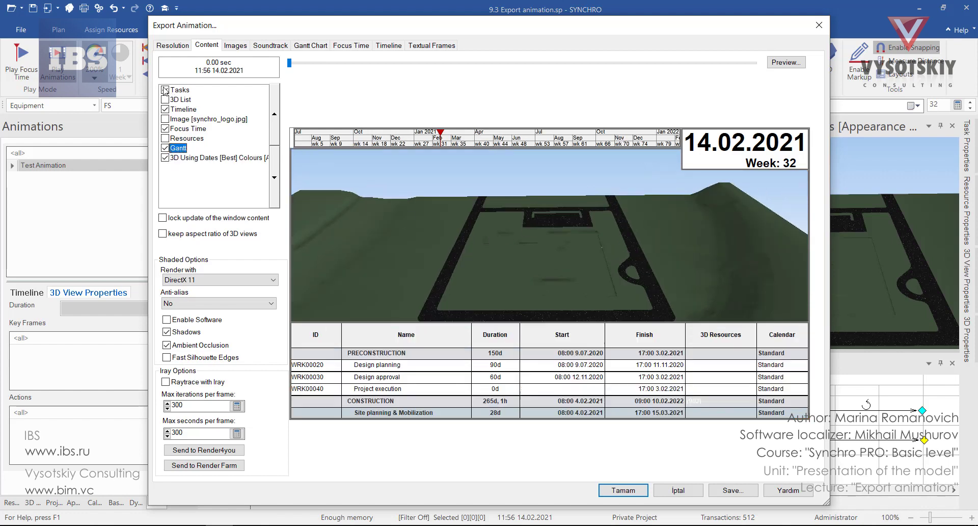
# Add synchro_logo.jpg, place it in the focus time date box, and save
pyautogui.click(165, 120)
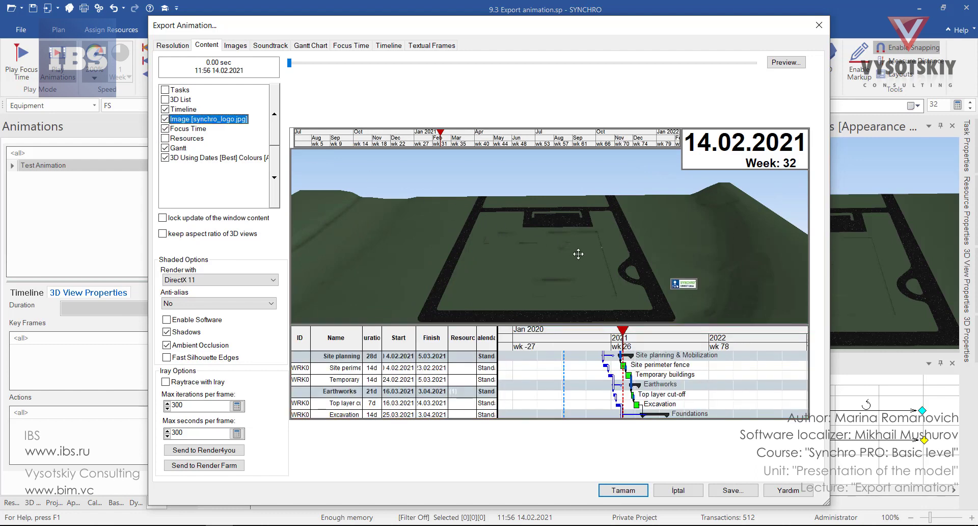
pyautogui.moveTo(680, 288)
pyautogui.mouseDown()
pyautogui.moveTo(716, 169)
pyautogui.moveTo(691, 168)
pyautogui.mouseUp()
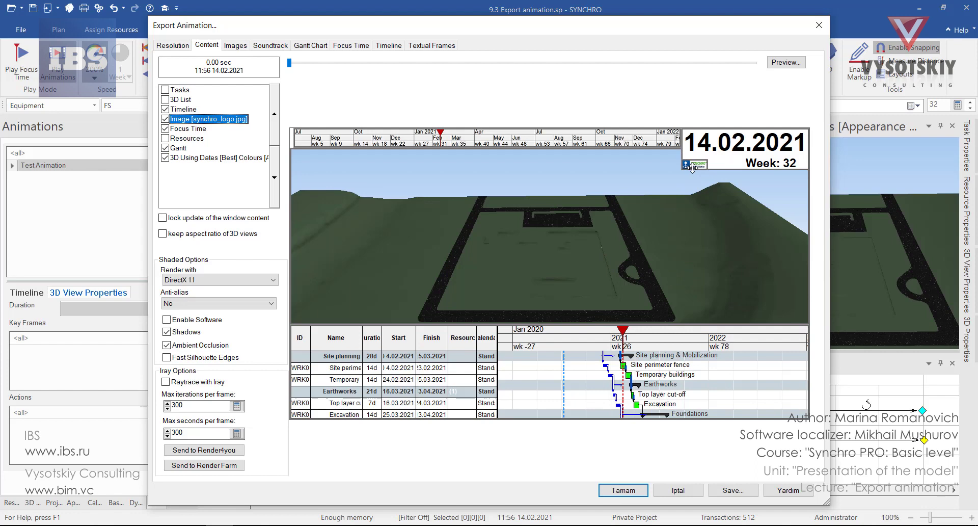
pyautogui.click(658, 189)
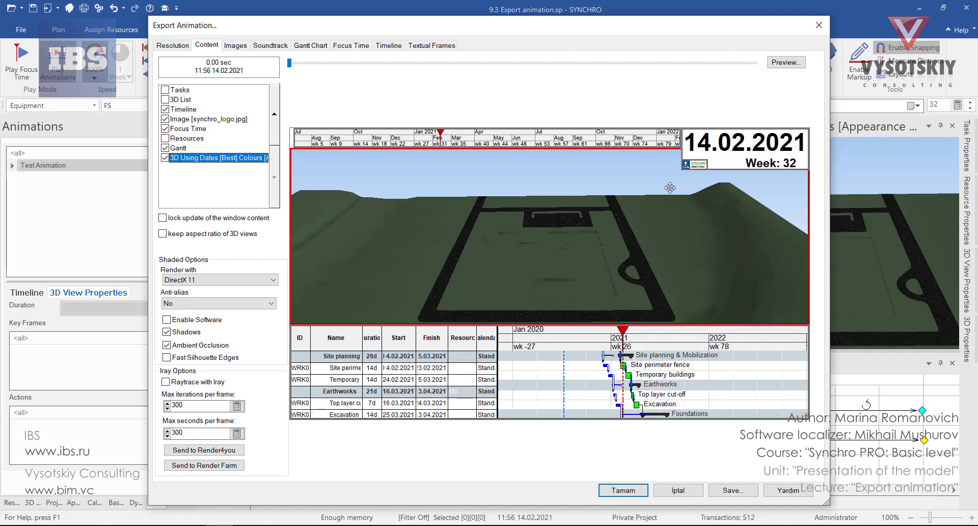
pyautogui.click(639, 203)
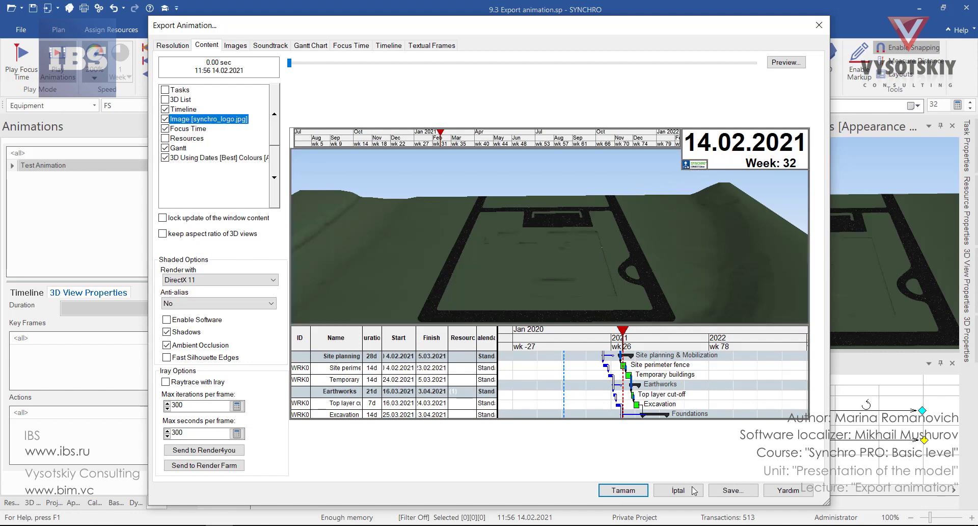
pyautogui.click(725, 492)
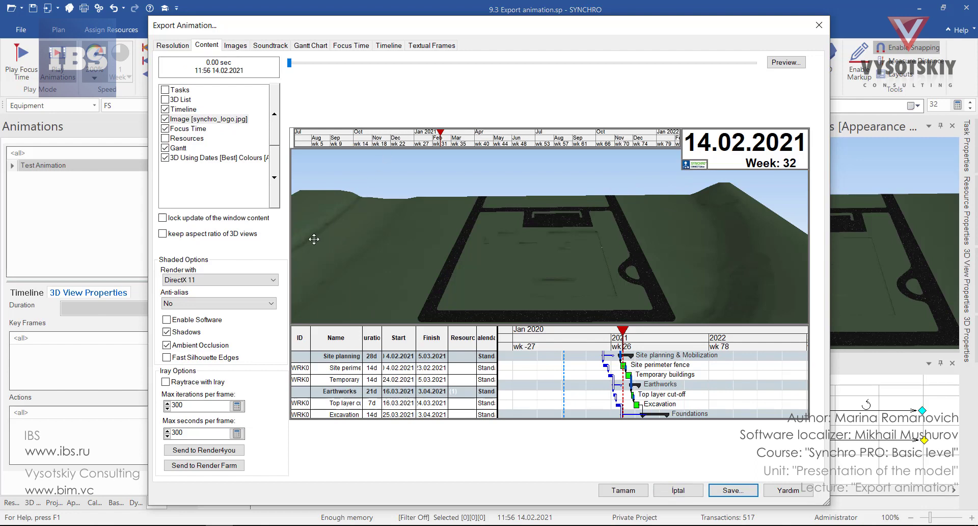
# Under Shaded Options, keep DirectX 11 rendering and set Anti-alias to 4x
pyautogui.click(279, 284)
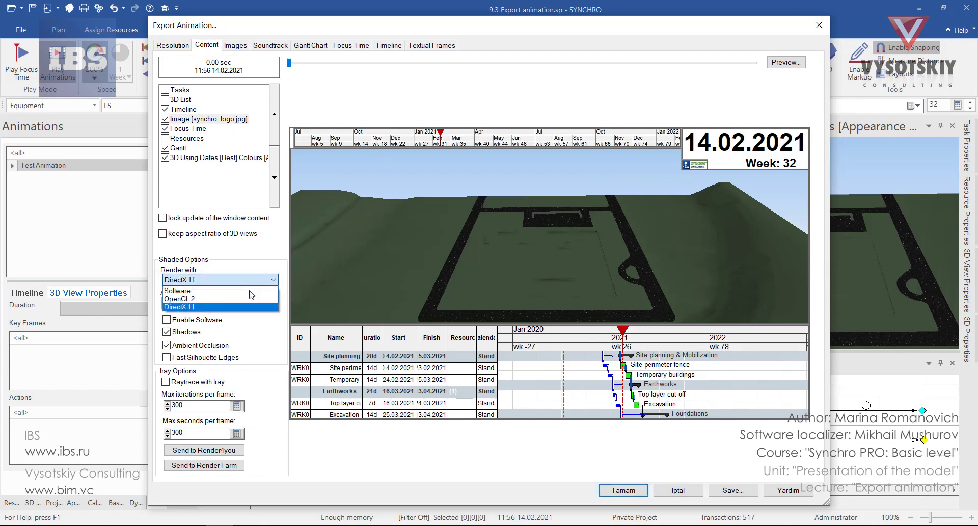
pyautogui.click(253, 306)
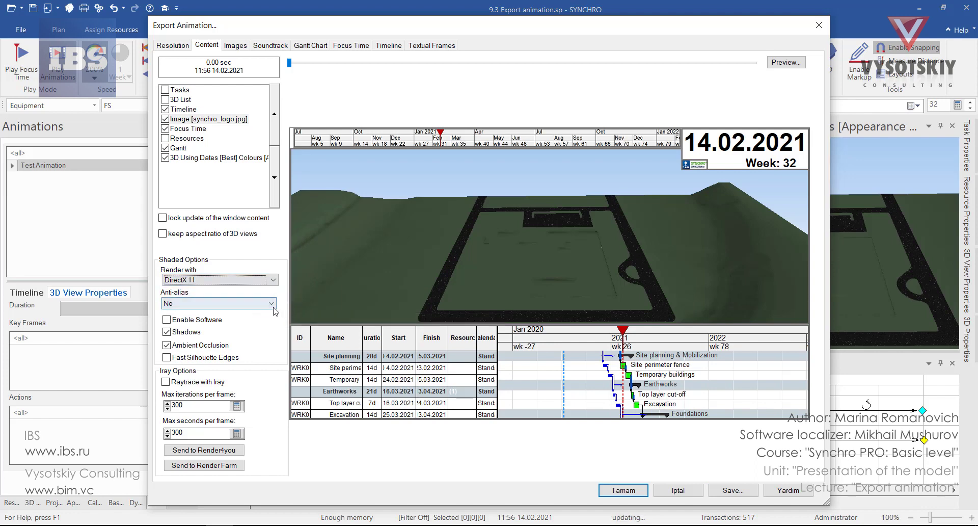
pyautogui.click(274, 307)
pyautogui.click(230, 335)
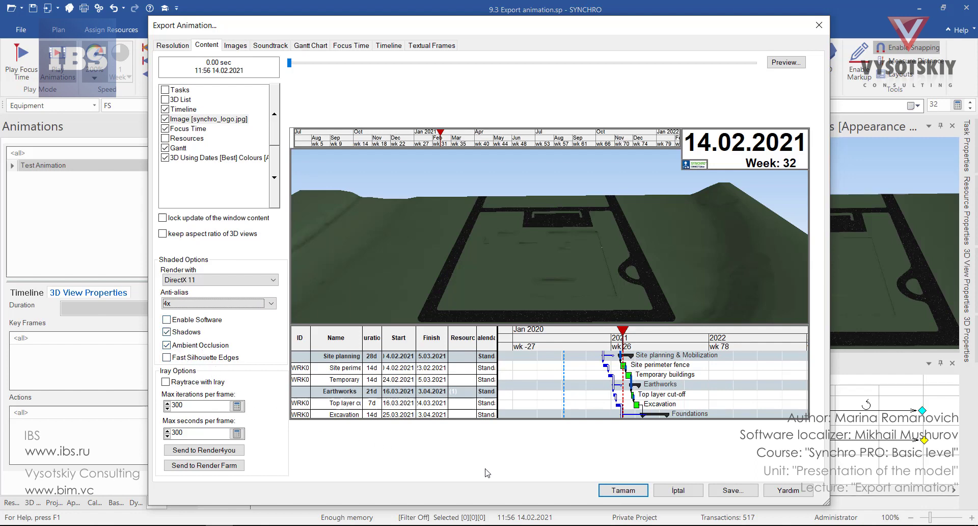
# Open Synchro Help for Export Animation Content and scroll down to Frame Properties
pyautogui.click(791, 491)
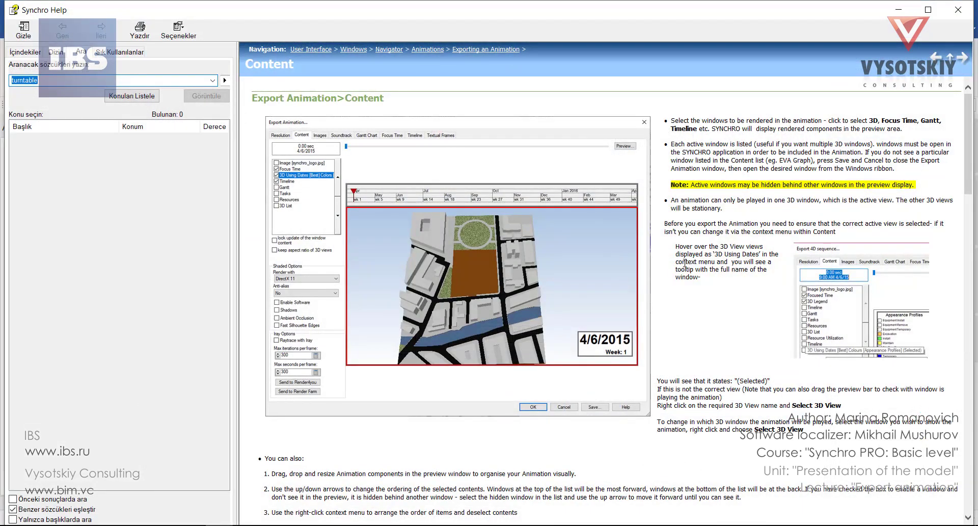
pyautogui.scroll(-10, 375, 307)
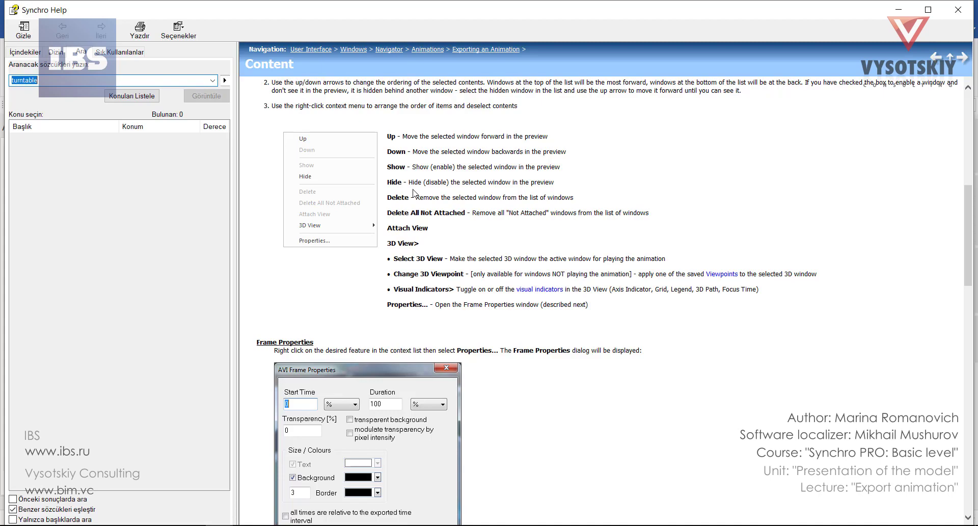
pyautogui.scroll(-10, 400, 299)
pyautogui.scroll(-7, 400, 298)
pyautogui.scroll(-4, 400, 298)
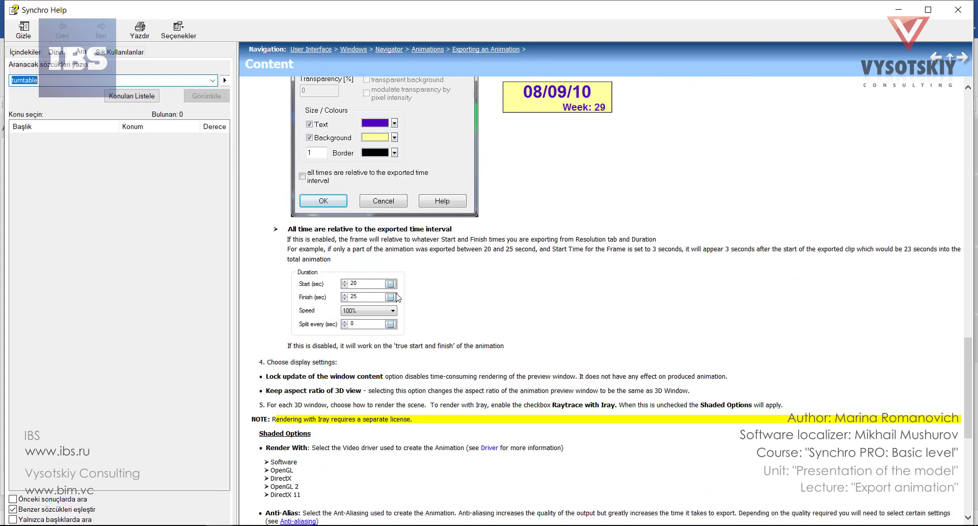
pyautogui.scroll(-2, 399, 299)
pyautogui.scroll(5, 398, 297)
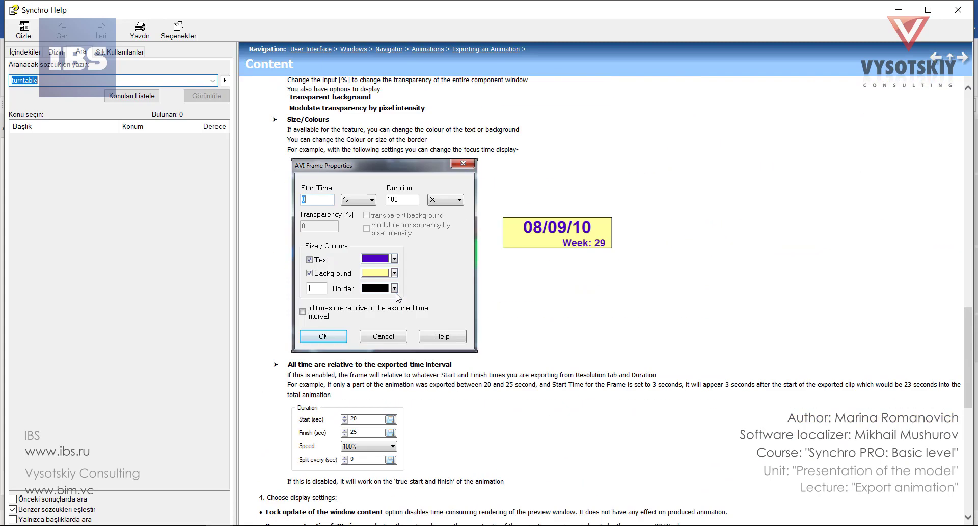
# Widen the timeline strip slightly and check the 1920 width and 60 fps resolution settings
pyautogui.click(969, 12)
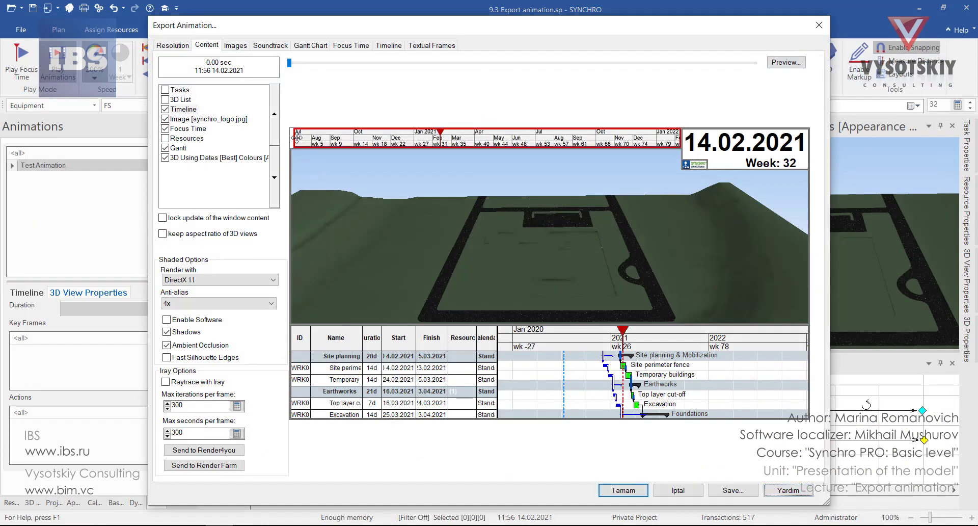
pyautogui.moveTo(293, 141); pyautogui.dragTo(289, 141)
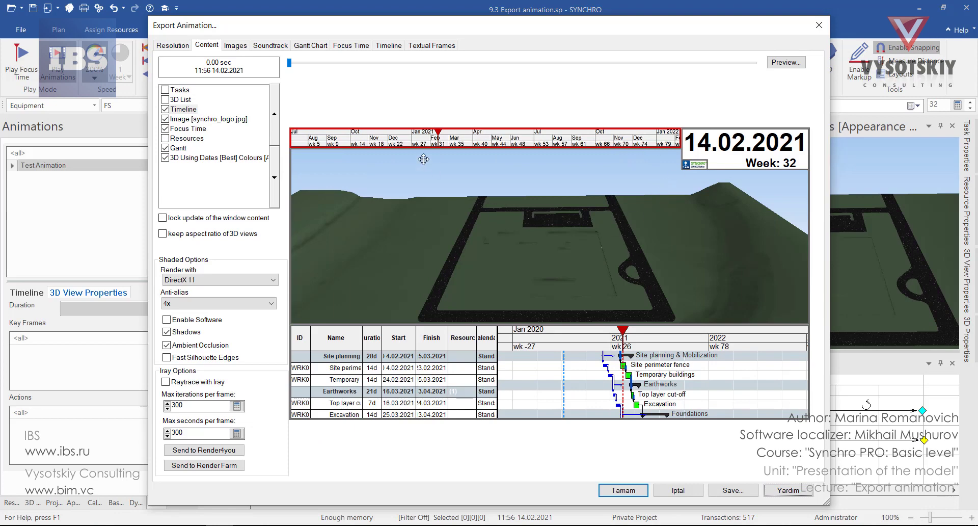
pyautogui.click(184, 47)
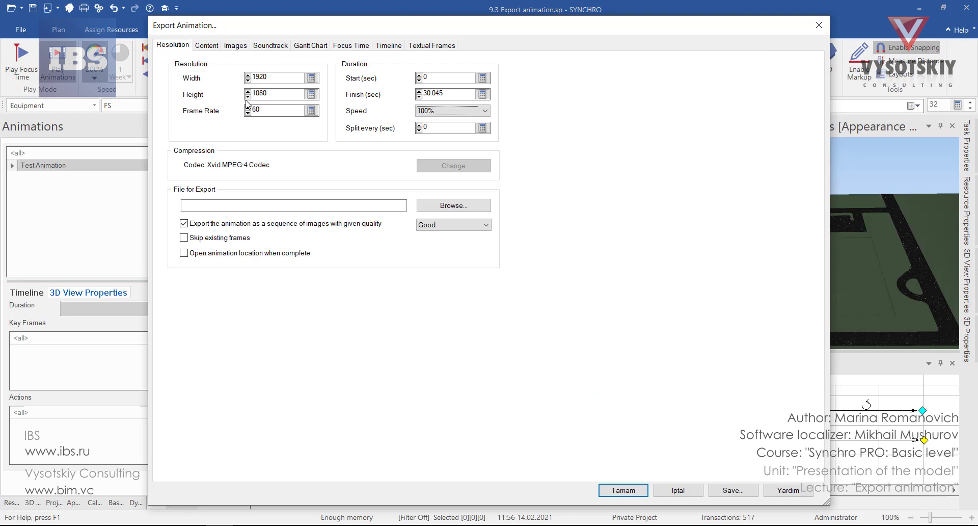
pyautogui.moveTo(268, 77); pyautogui.dragTo(253, 73)
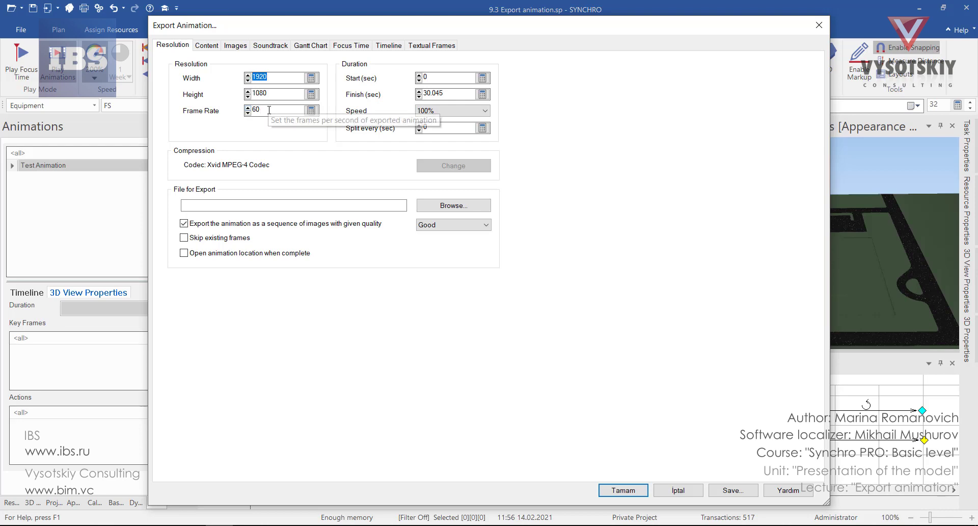
pyautogui.click(261, 109)
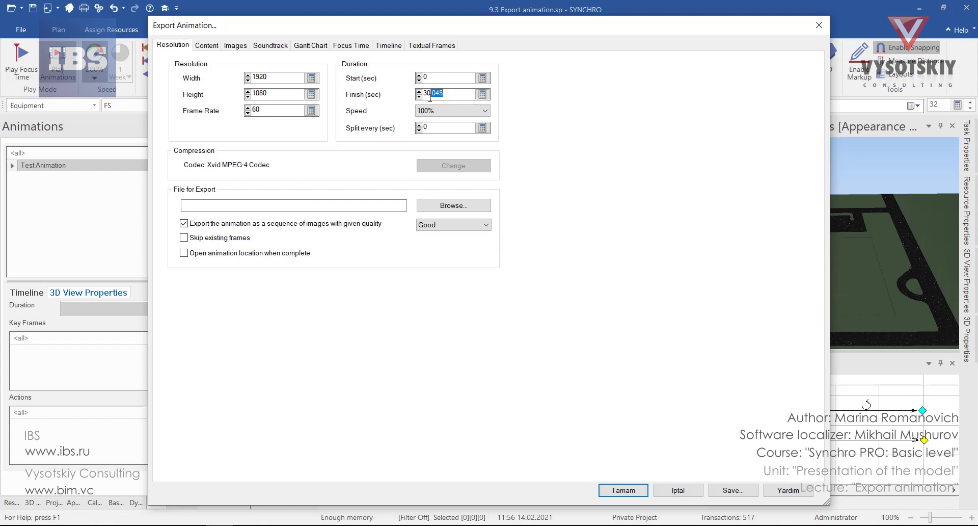
# Set the finish time to 5 seconds and export a single video, not an image sequence
pyautogui.moveTo(469, 95); pyautogui.dragTo(424, 90)
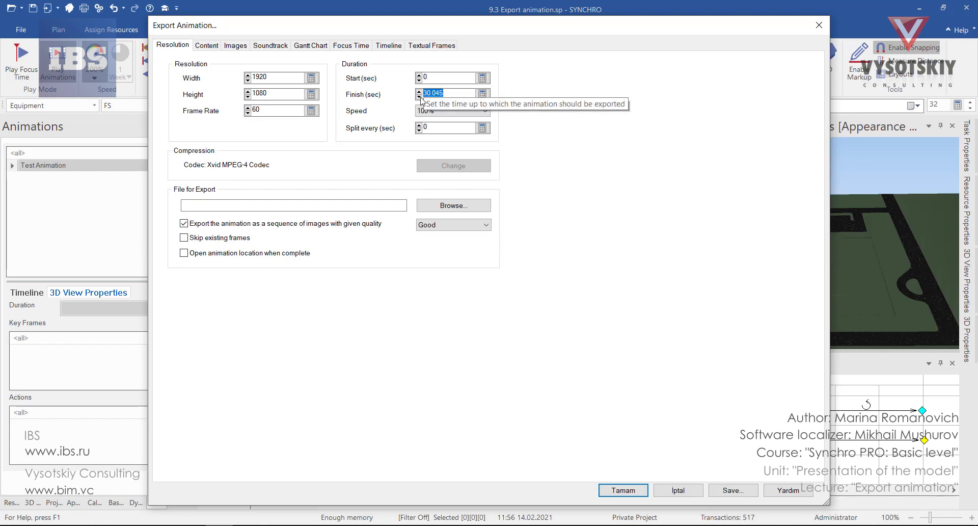
pyautogui.write('5')
pyautogui.press('Tab')
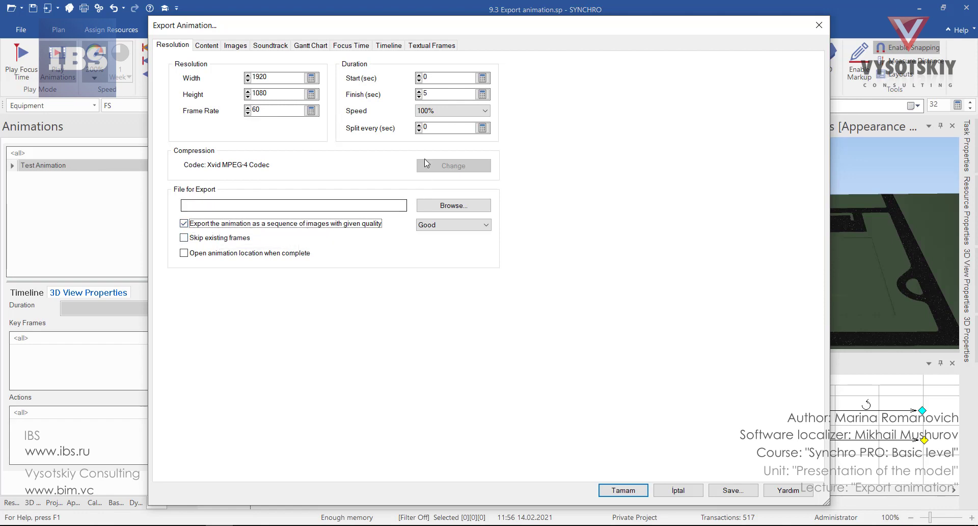
pyautogui.doubleClick(423, 127)
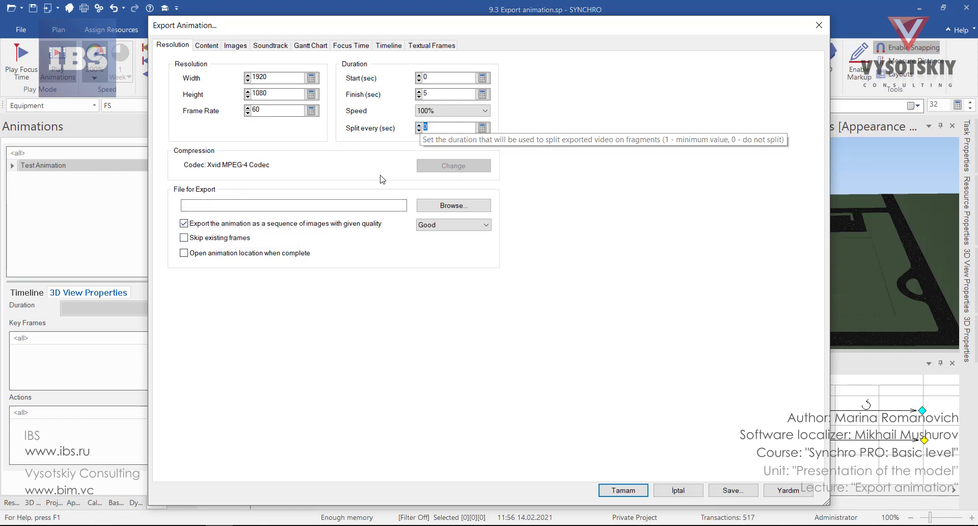
pyautogui.click(184, 224)
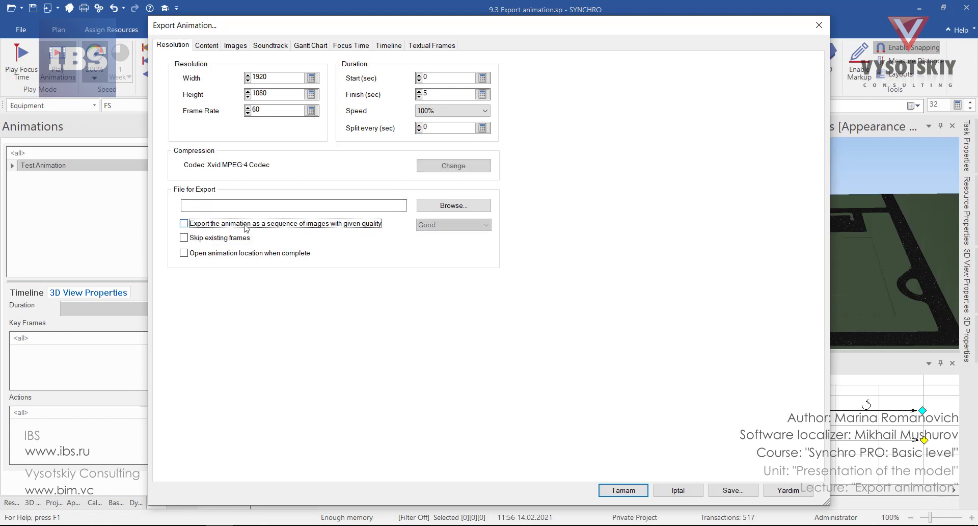
# Save the exported video as Test (AVI) in the 01. Files folder
pyautogui.click(421, 210)
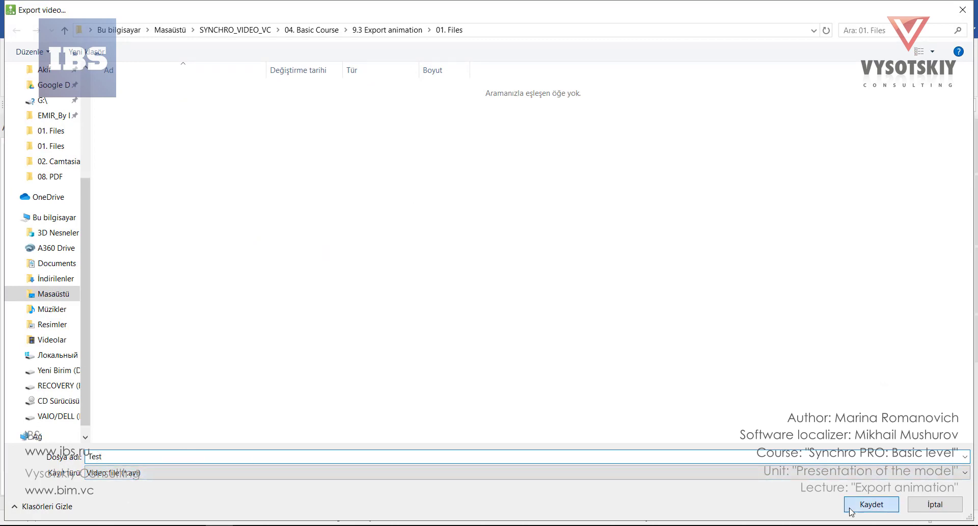
pyautogui.click(871, 504)
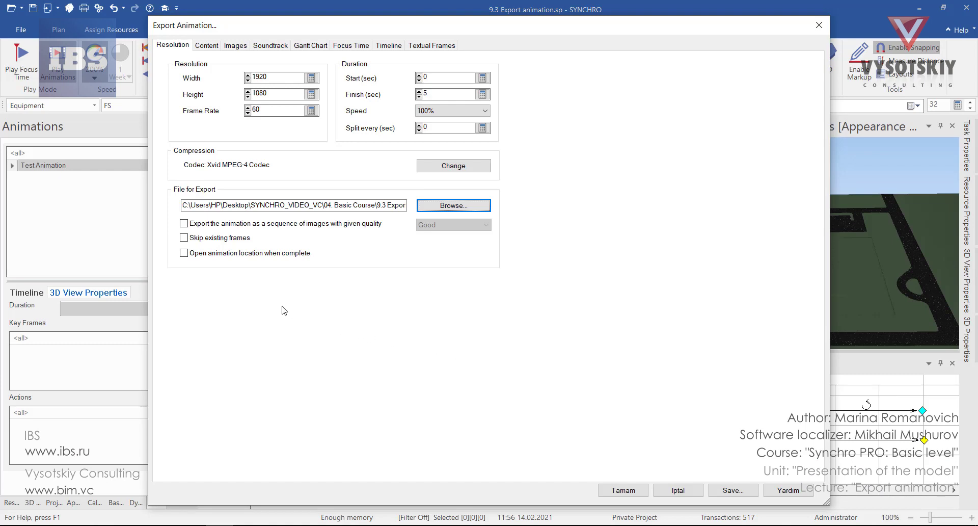
# Browse to Qz.png on the Desktop and add it as a new image overlay
pyautogui.hotkey('ctrl', 'Tab')
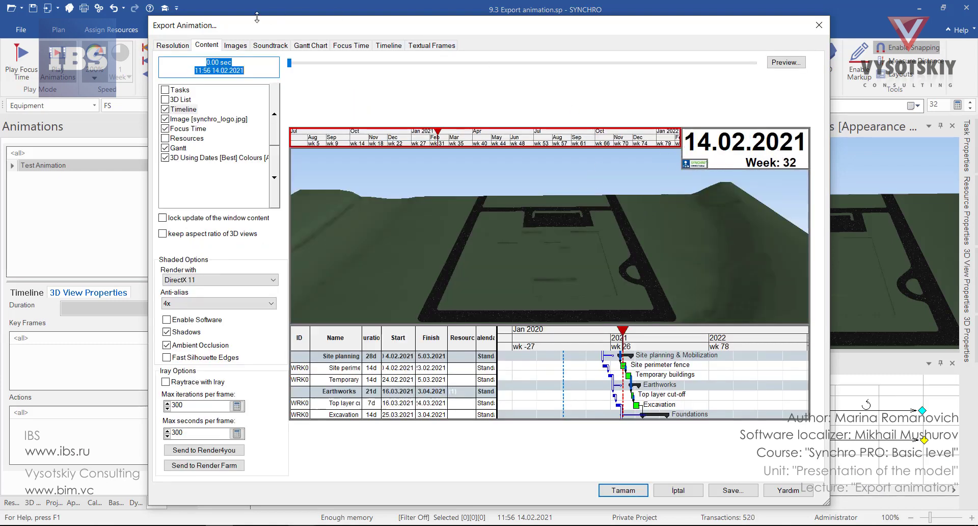
pyautogui.click(236, 45)
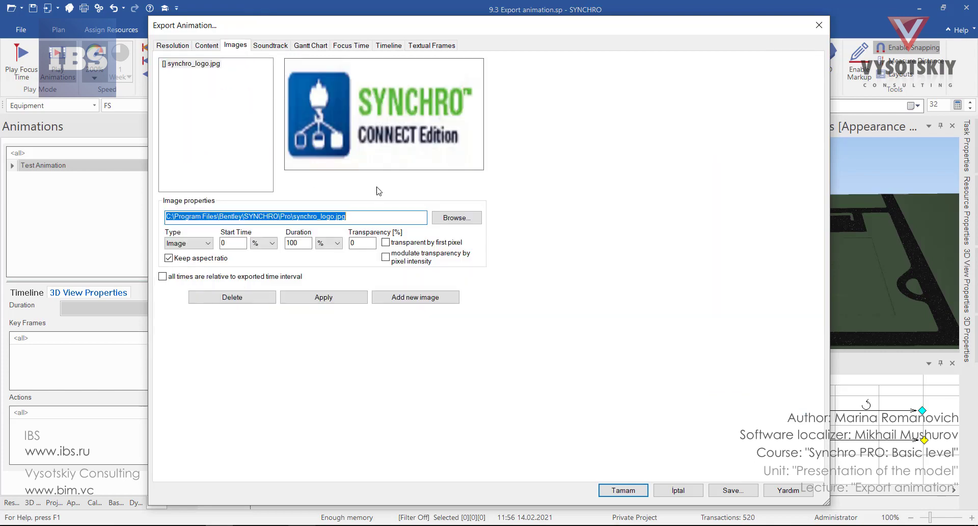
pyautogui.click(445, 220)
pyautogui.click(265, 340)
pyautogui.doubleClick(265, 345)
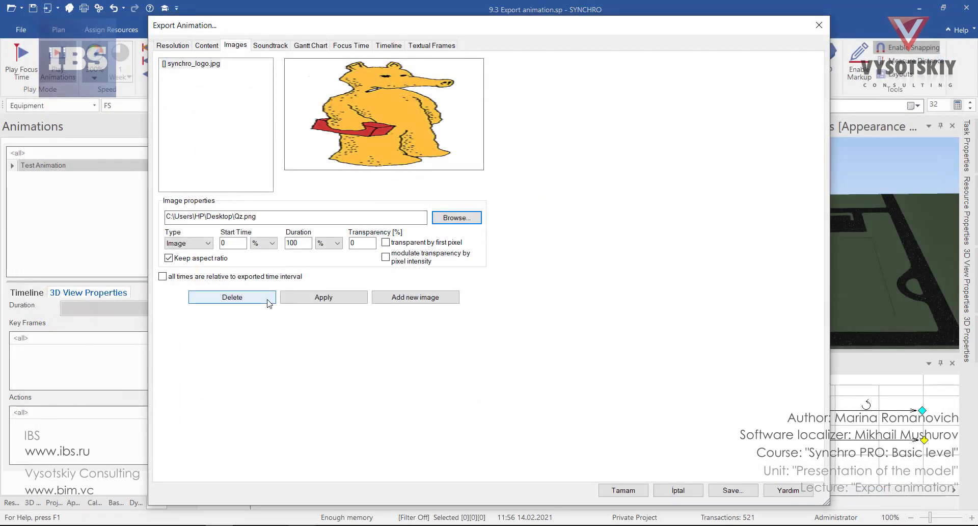
pyautogui.click(392, 301)
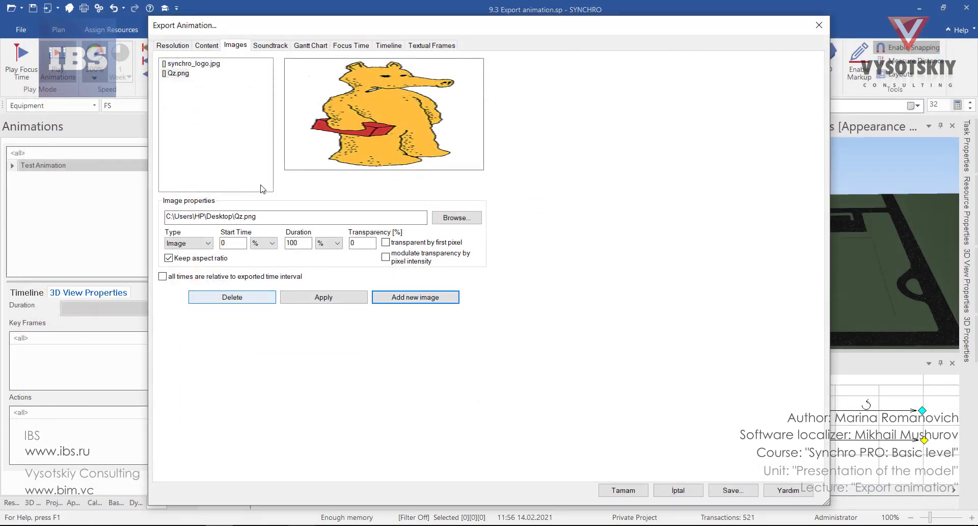
pyautogui.click(218, 47)
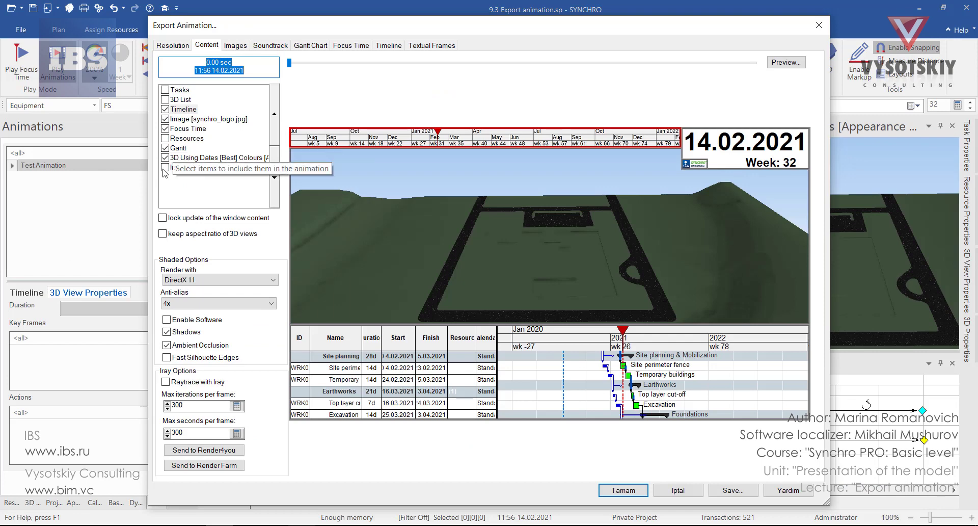
# Tick Image [Qz.png] in the content list and adjust its order with the arrows
pyautogui.click(194, 167)
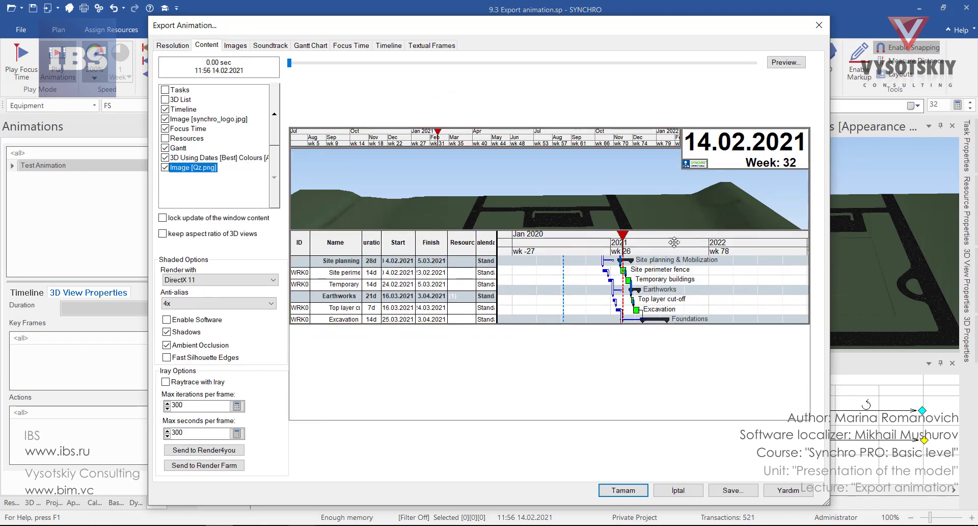
pyautogui.moveTo(538, 358); pyautogui.dragTo(318, 389)
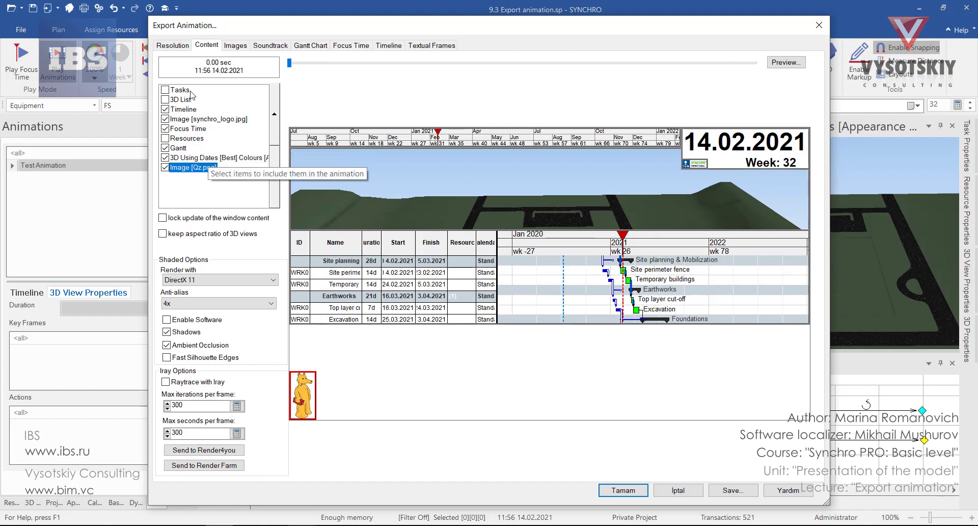
pyautogui.click(274, 133)
pyautogui.click(273, 133)
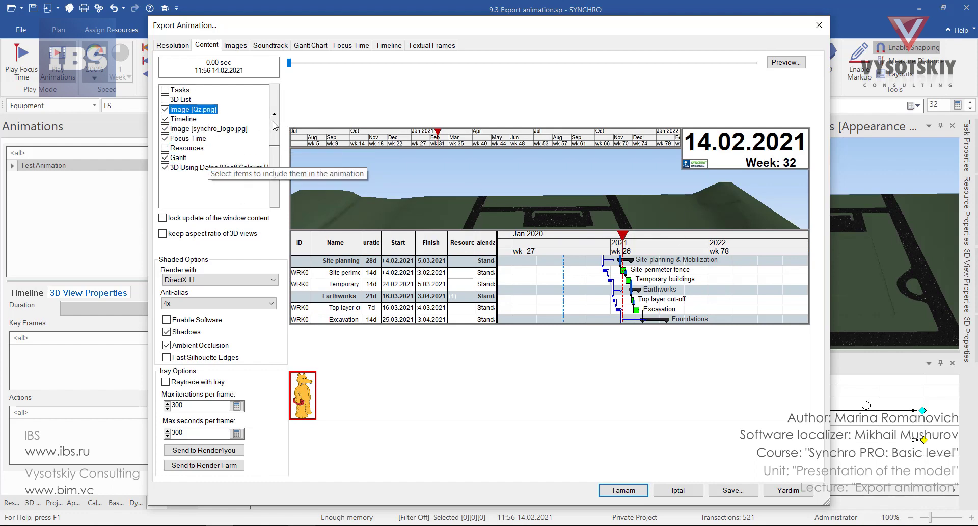
pyautogui.click(273, 134)
pyautogui.click(274, 177)
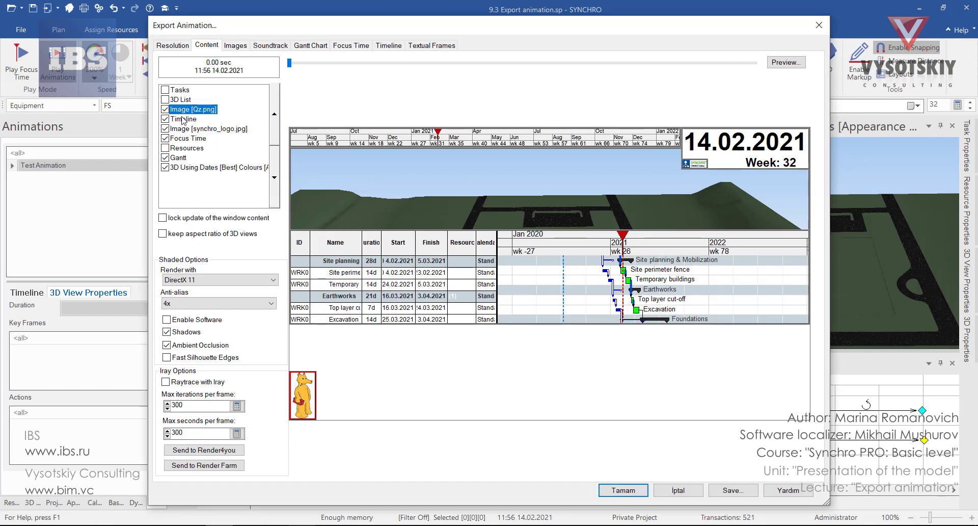
# Place the bear image beside the date box at top right and move the Gantt chart lower
pyautogui.moveTo(297, 409)
pyautogui.mouseDown()
pyautogui.moveTo(796, 202)
pyautogui.moveTo(801, 210)
pyautogui.mouseUp()
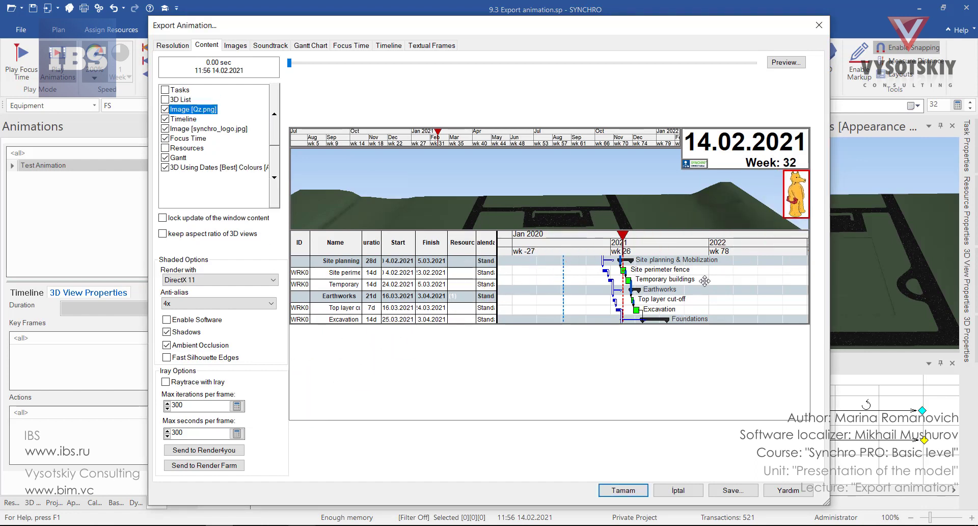
pyautogui.moveTo(705, 281); pyautogui.dragTo(695, 382)
pyautogui.click(271, 45)
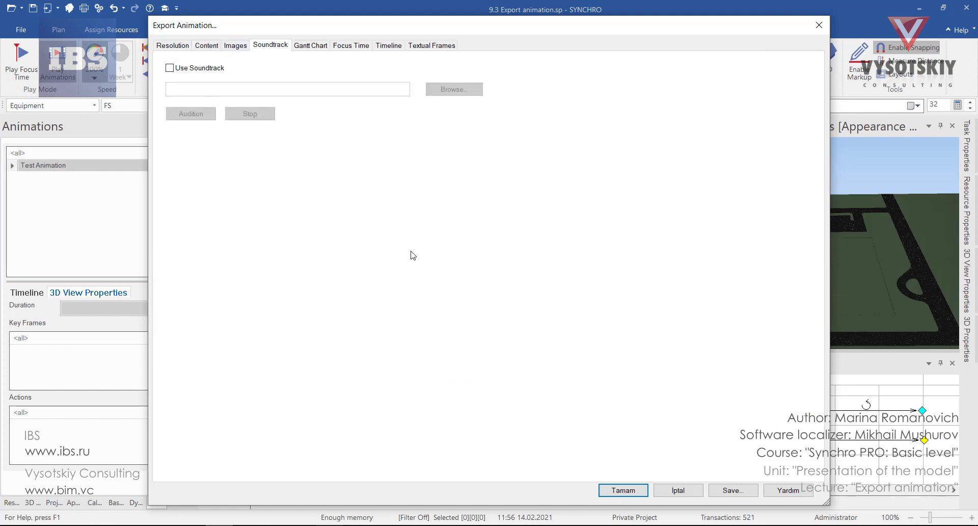
# Review the Gantt Chart, Focus Time and Timeline export settings
pyautogui.hotkey('ctrl', 'Tab')
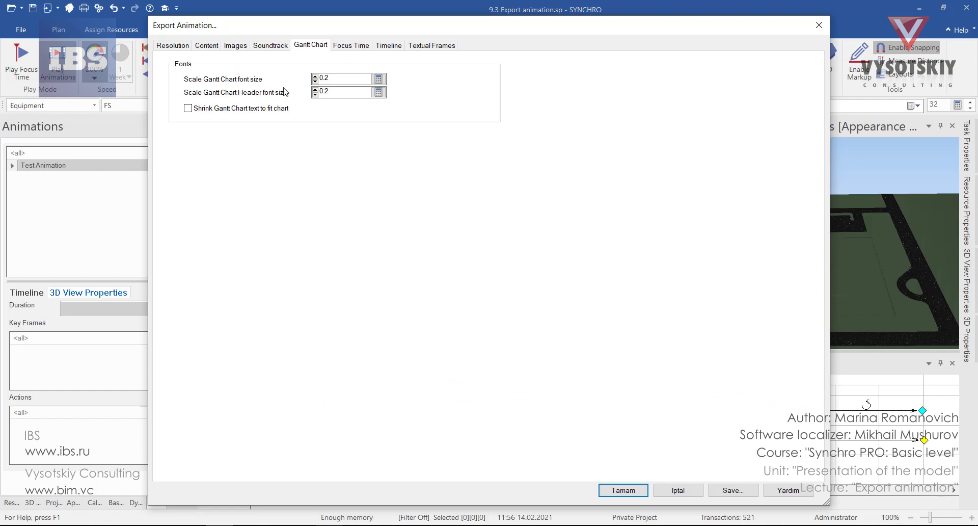
pyautogui.hotkey('ctrl', 'Tab')
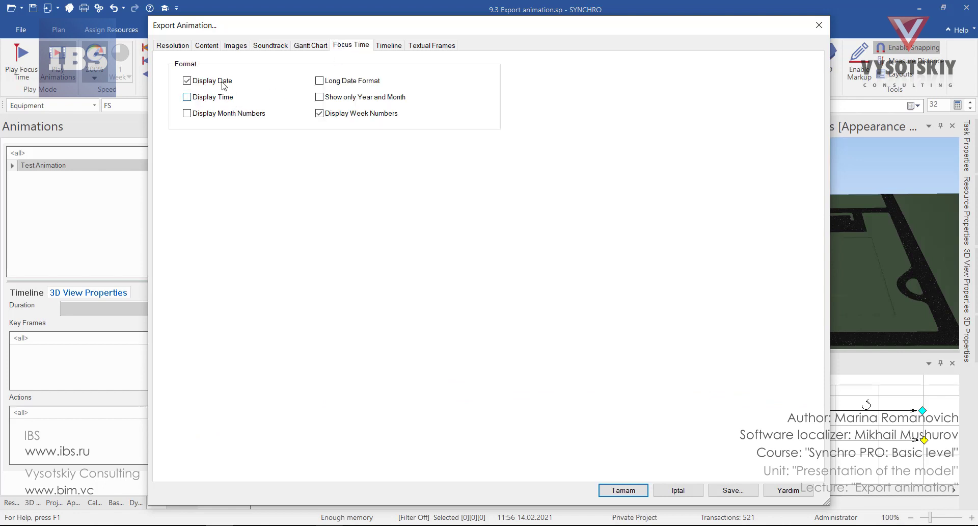
pyautogui.click(389, 46)
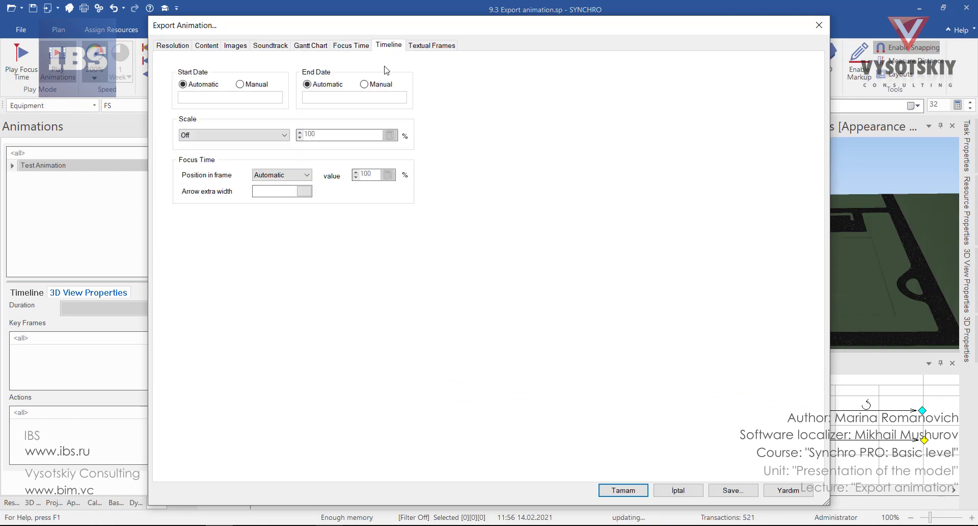
pyautogui.click(432, 45)
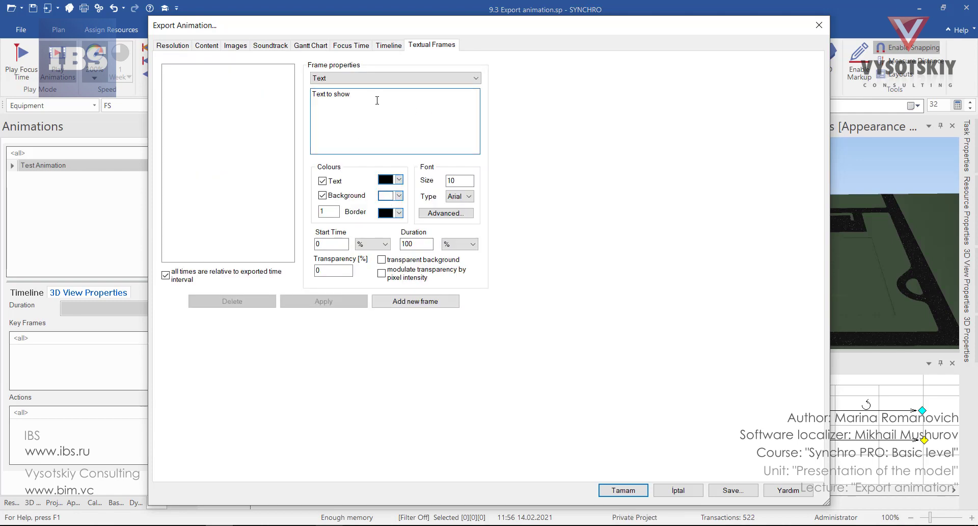
# Enter 'Test project' as the text frame caption with red text, and pick its background colour
pyautogui.moveTo(377, 101); pyautogui.dragTo(298, 107)
pyautogui.write('Test pro')
pyautogui.write('ject')
pyautogui.click(399, 180)
pyautogui.click(438, 219)
pyautogui.doubleClick(444, 223)
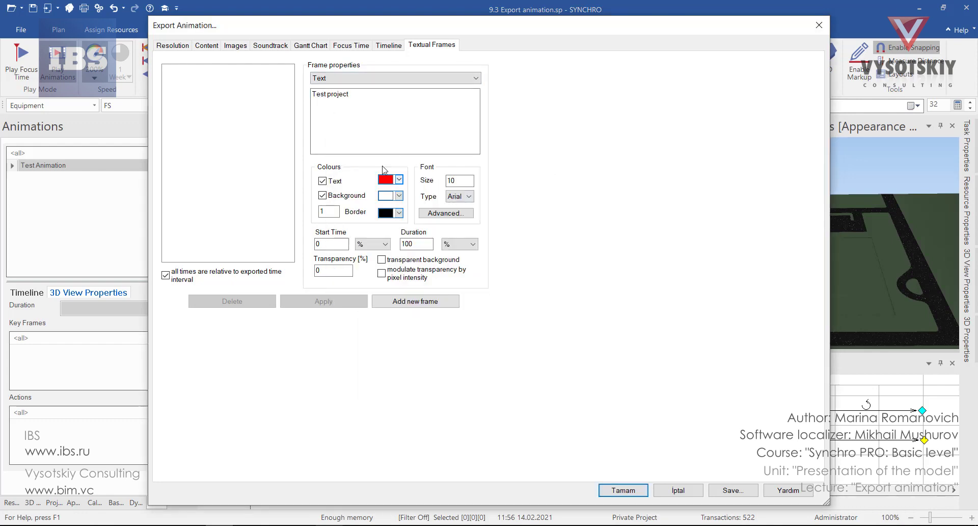
pyautogui.click(399, 195)
# Apply pale yellow as the text frame background and preview the layout
pyautogui.doubleClick(422, 246)
pyautogui.click(206, 45)
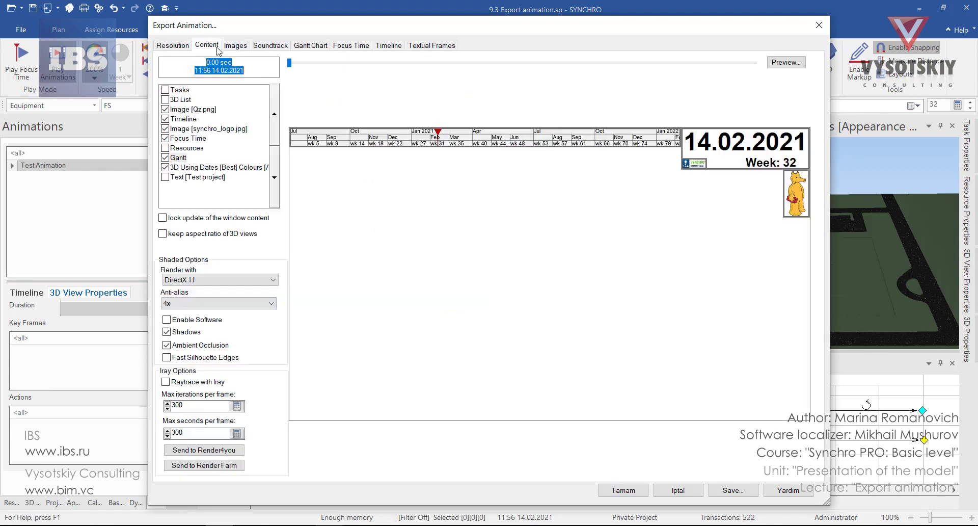
pyautogui.click(173, 45)
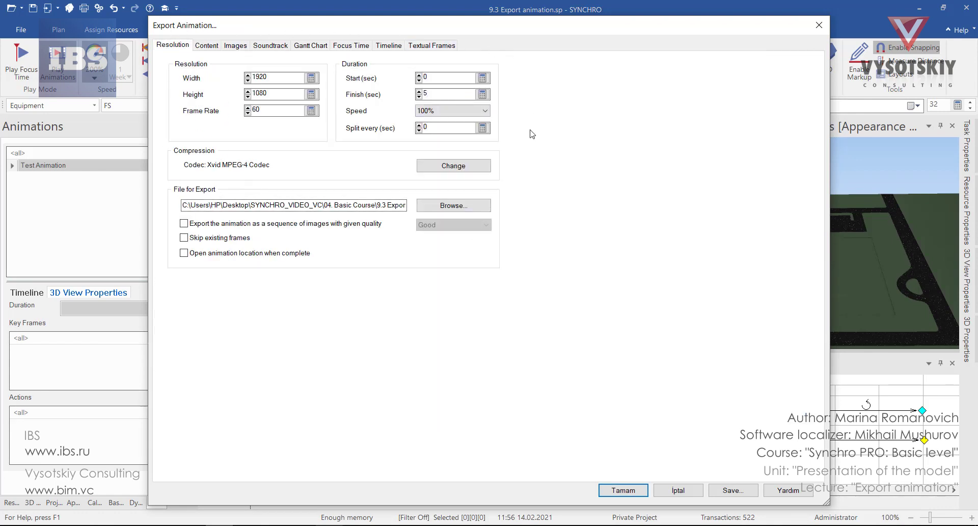
# Set the export duration to start at 20 and finish at 25 seconds
pyautogui.click(729, 488)
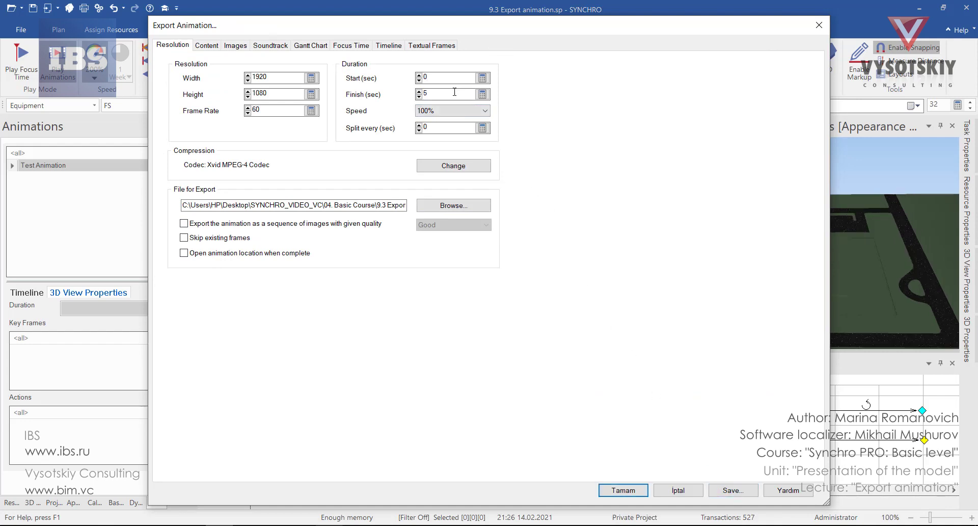
pyautogui.moveTo(452, 93); pyautogui.dragTo(419, 93)
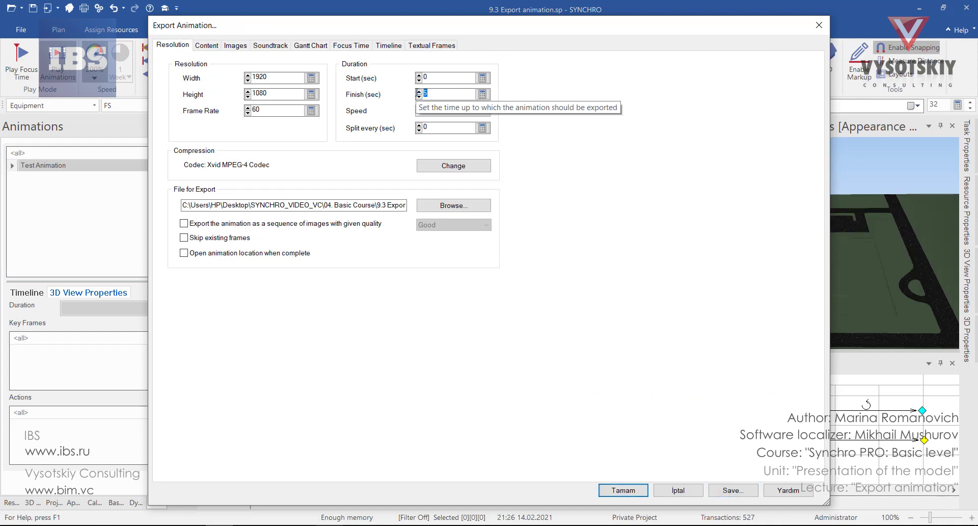
pyautogui.write('10000')
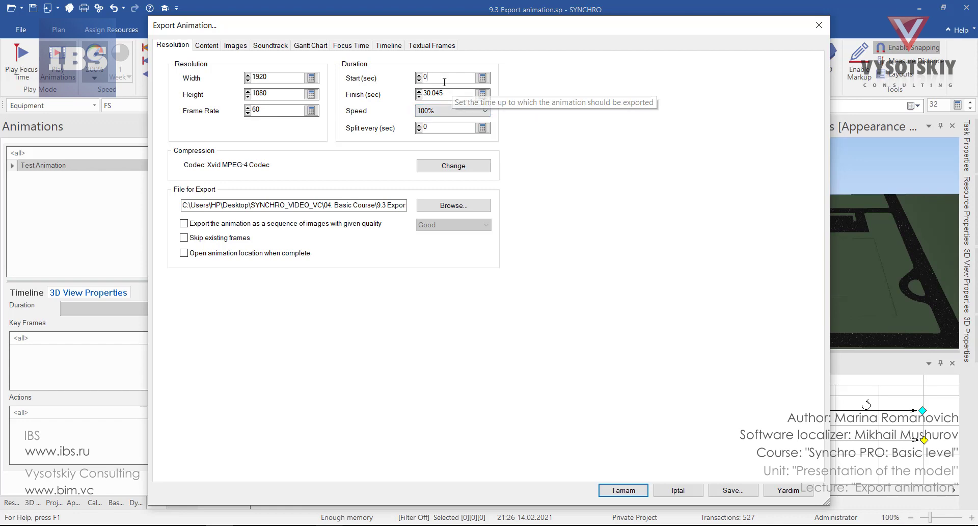
pyautogui.click(420, 77)
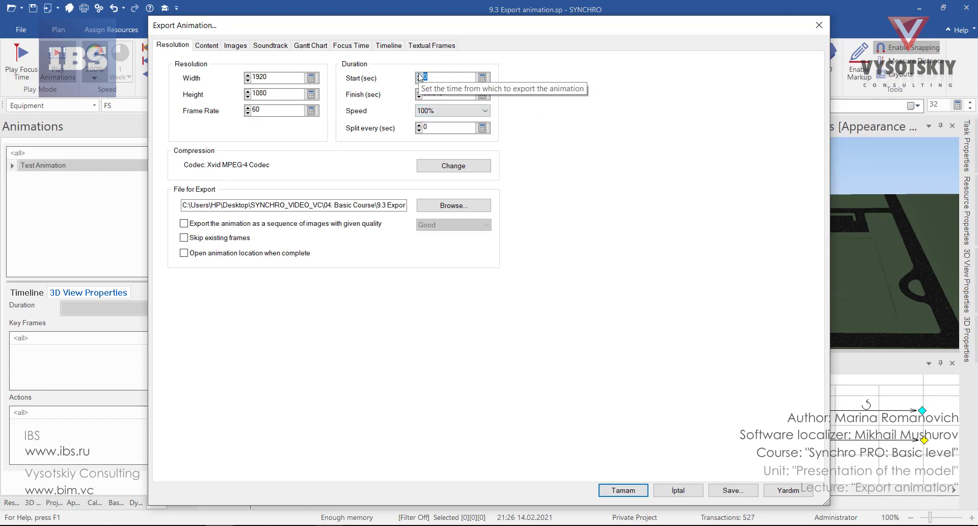
pyautogui.write('20')
pyautogui.click(423, 93)
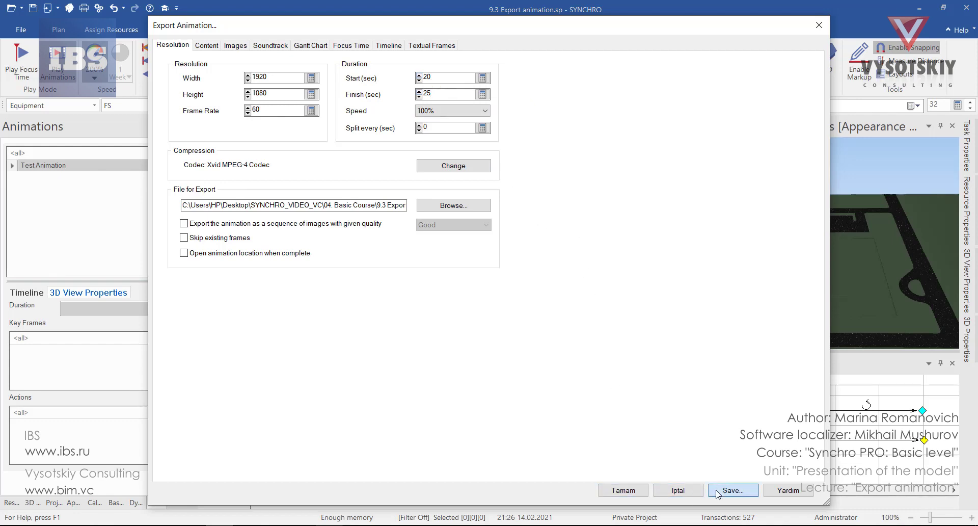
pyautogui.click(641, 493)
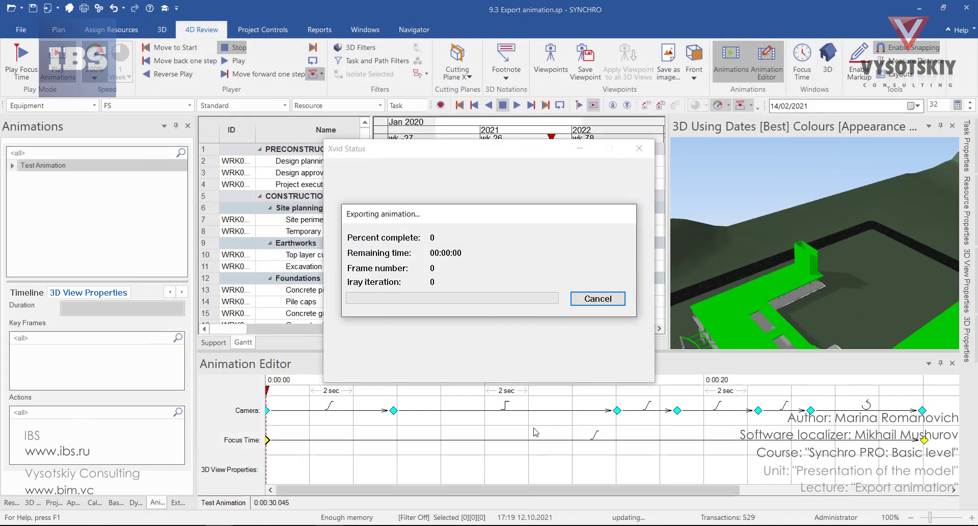